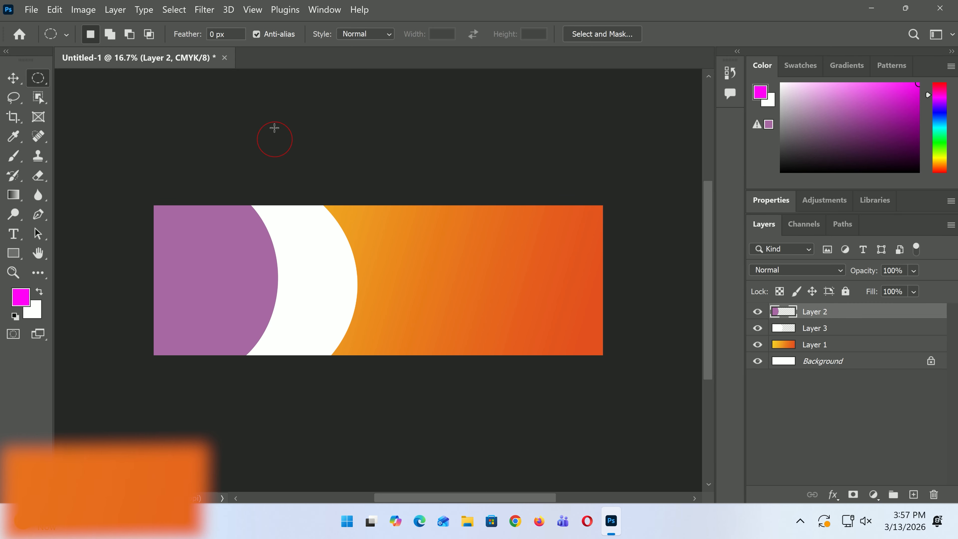
- Add a vertical guide at 50% of the banner's width
{"action": "left_click", "coordinate": [253, 10]}
{"action": "mouse_move", "coordinate": [330, 372]}
{"action": "left_click", "coordinate": [419, 456]}
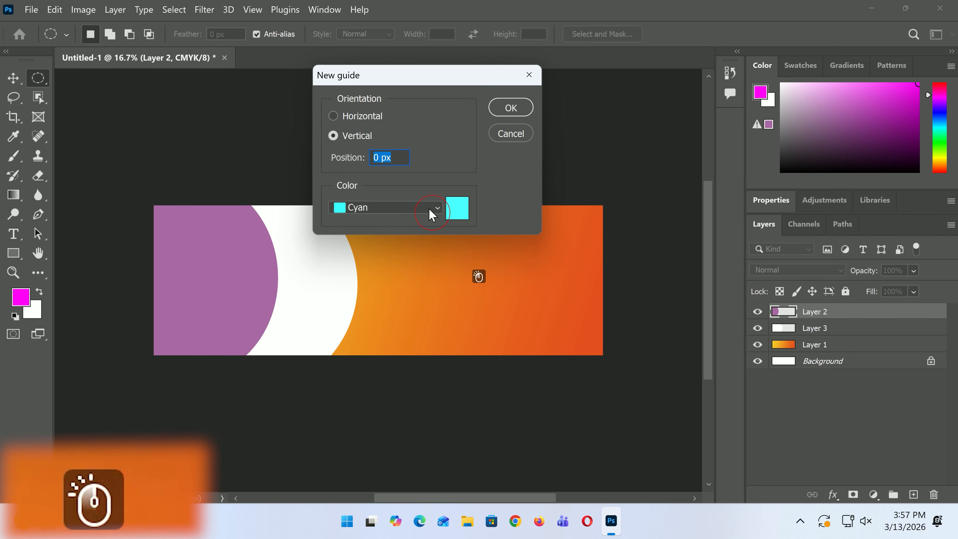
{"action": "type", "text": "50%"}
{"action": "left_click", "coordinate": [504, 107]}
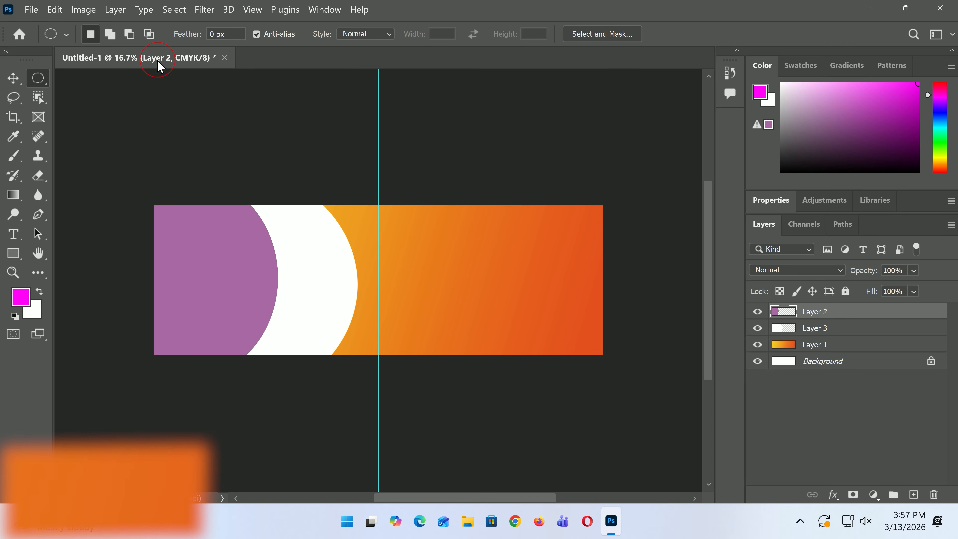
- Open the photos pexels-skgphotography-3363204 and pexels-brollwalamunda-15789321 from the Downloads folder
{"action": "left_click", "coordinate": [31, 9]}
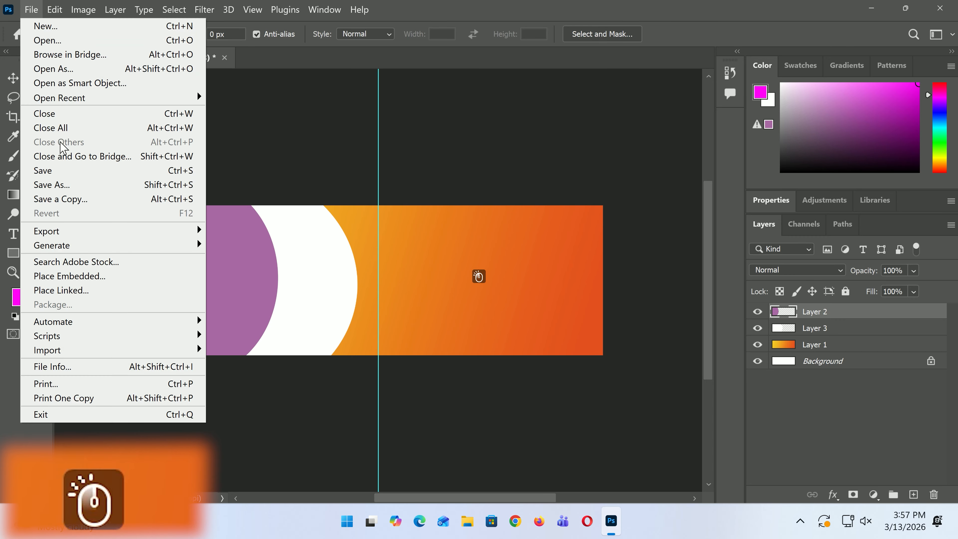
{"action": "left_click", "coordinate": [47, 40]}
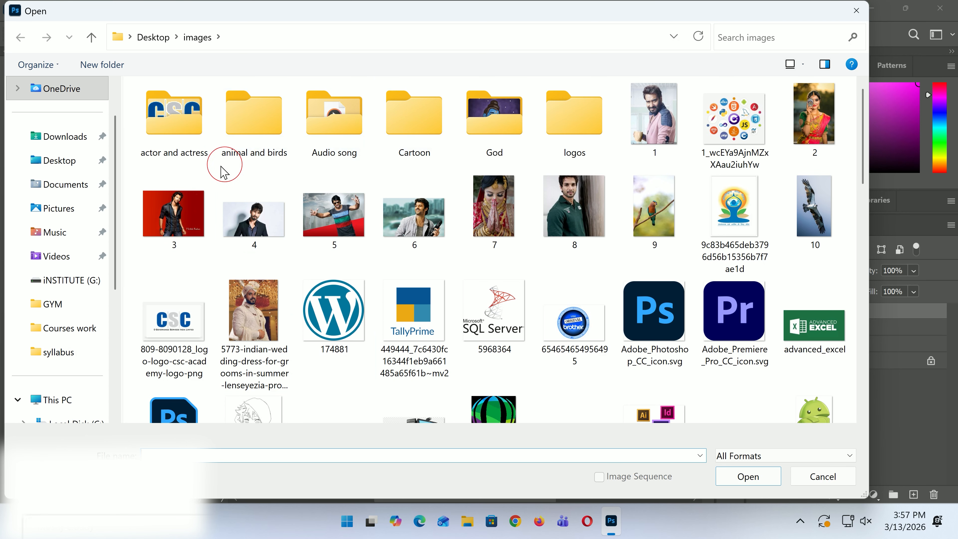
{"action": "left_click", "coordinate": [56, 161]}
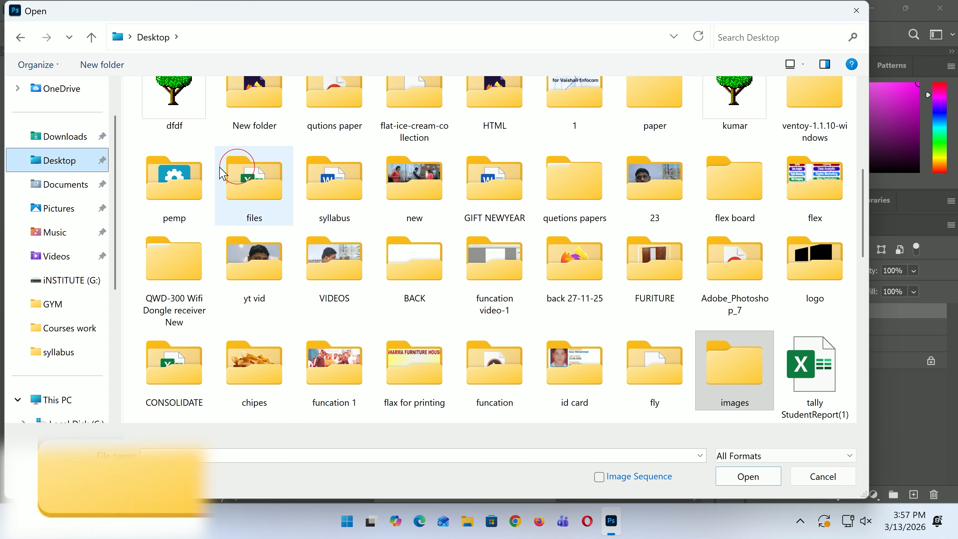
{"action": "left_click", "coordinate": [60, 138]}
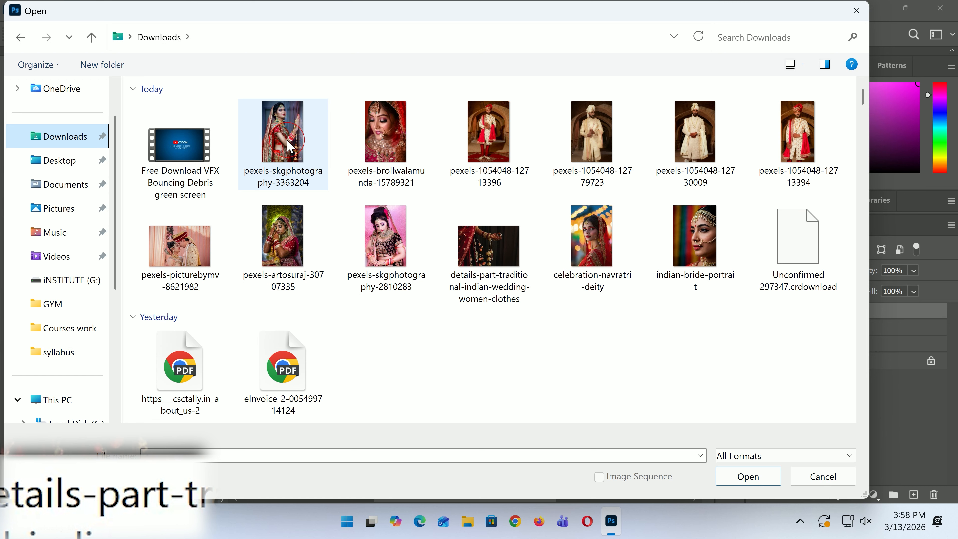
{"action": "left_click", "coordinate": [302, 159]}
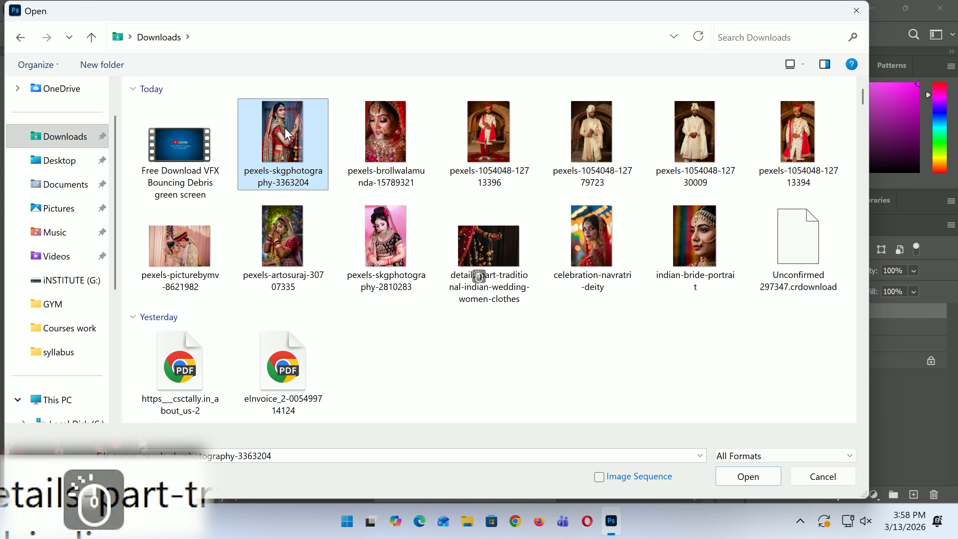
{"action": "left_click", "coordinate": [373, 142], "text": "ctrl"}
{"action": "left_click", "coordinate": [749, 486]}
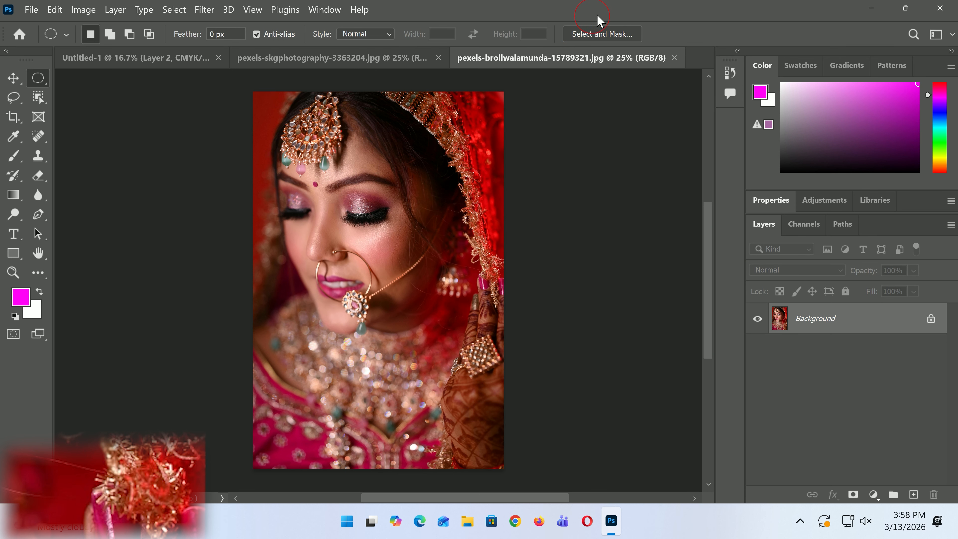
- Bring the pexels-skgphotography-3363204 photo into Untitled-1 above Layer 2 and clip it to the purple curved shape
{"action": "left_click", "coordinate": [177, 60]}
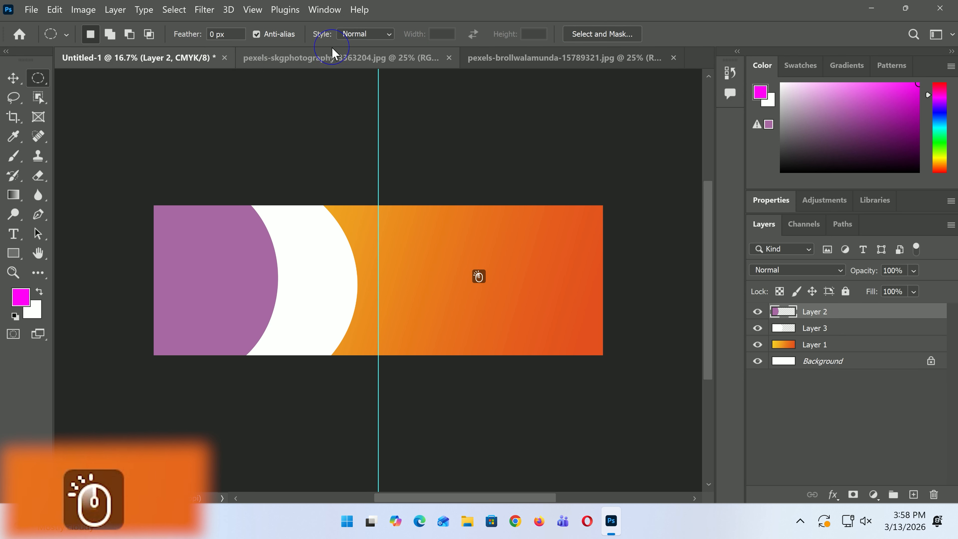
{"action": "left_click", "coordinate": [332, 60]}
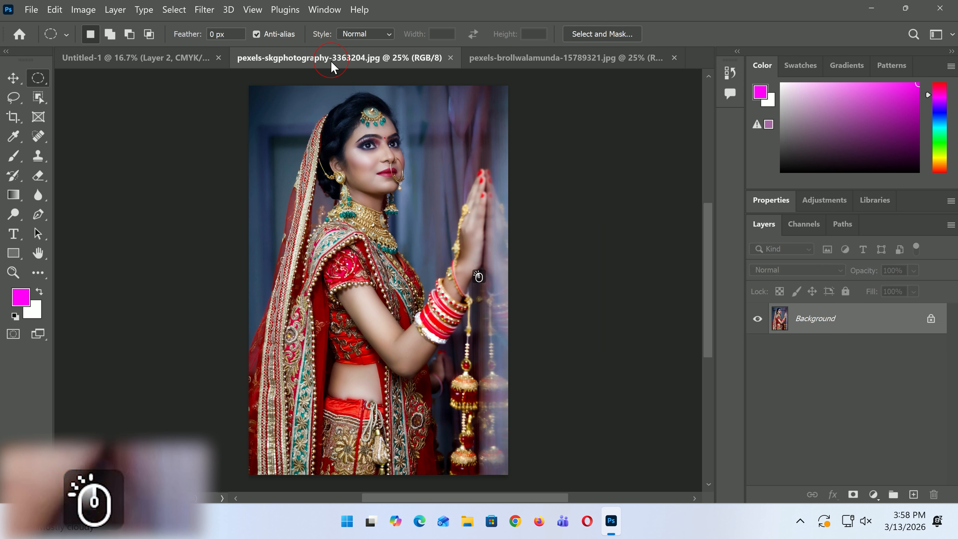
{"action": "left_click", "coordinate": [14, 78]}
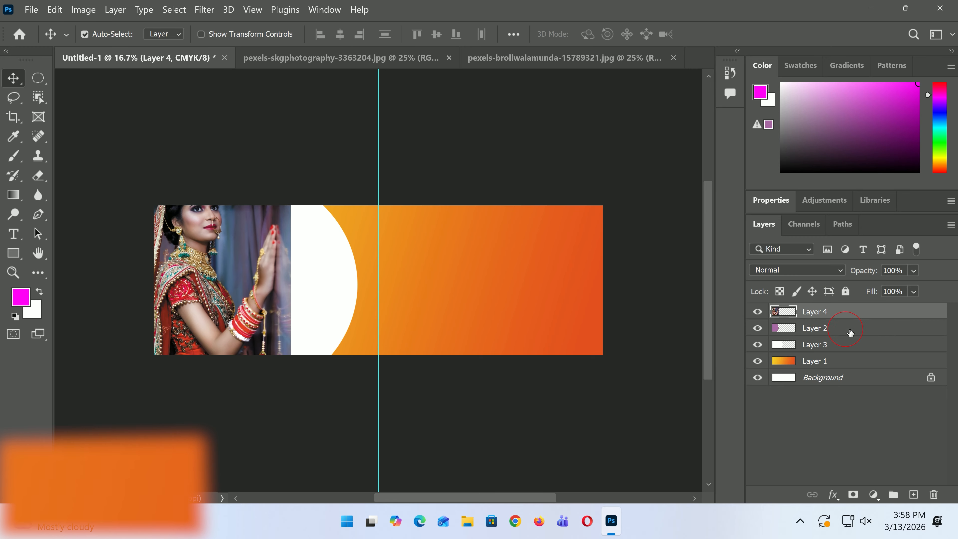
{"action": "key", "text": "ctrl+alt+g"}
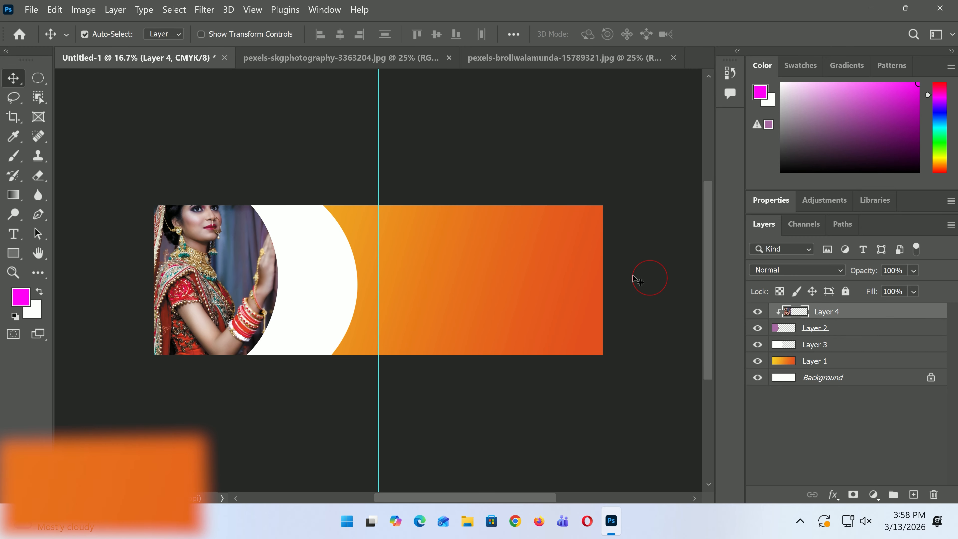
- Enlarge and reposition the clipped photo so the bride's head and shoulders fill the purple curved shape
{"action": "key", "text": "v"}
{"action": "left_click_drag", "start_coordinate": [261, 255], "coordinate": [237, 293]}
{"action": "key", "text": "ctrl+t"}
{"action": "key", "text": "alt"}
{"action": "left_click_drag", "start_coordinate": [292, 206], "coordinate": [353, 160]}
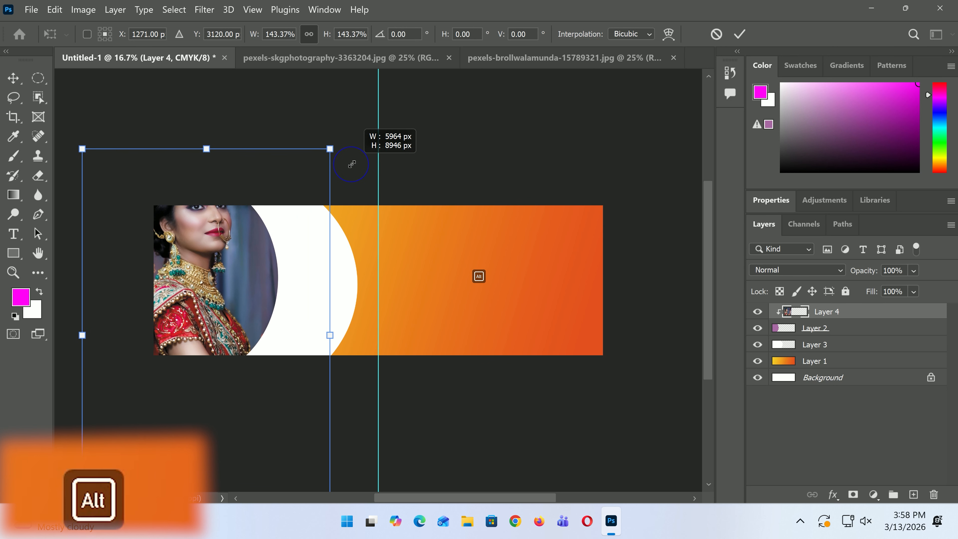
{"action": "left_click_drag", "start_coordinate": [296, 222], "coordinate": [253, 298]}
{"action": "key", "text": "alt"}
{"action": "left_click_drag", "start_coordinate": [340, 206], "coordinate": [325, 221]}
{"action": "left_click_drag", "start_coordinate": [238, 272], "coordinate": [244, 254]}
{"action": "key", "text": "Return"}
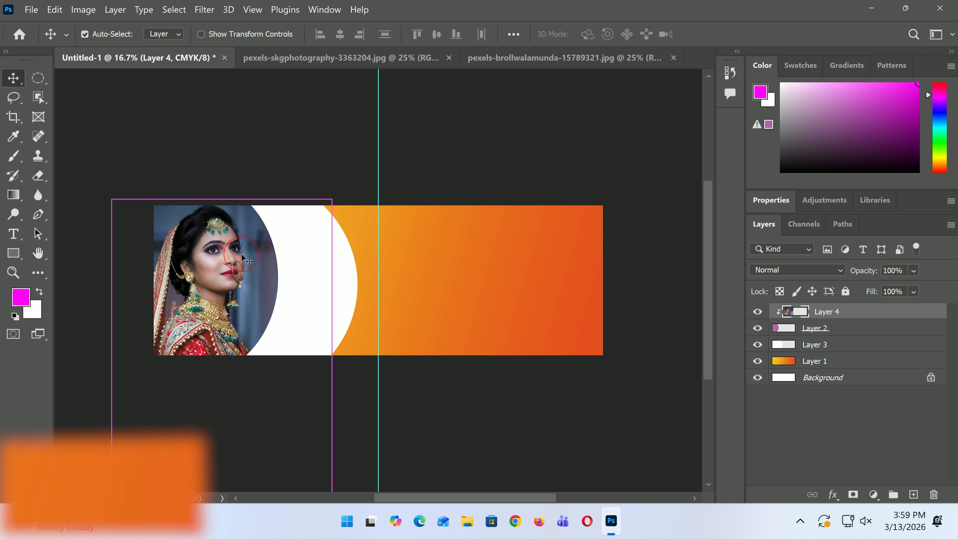
{"action": "key", "text": "ctrl+0"}
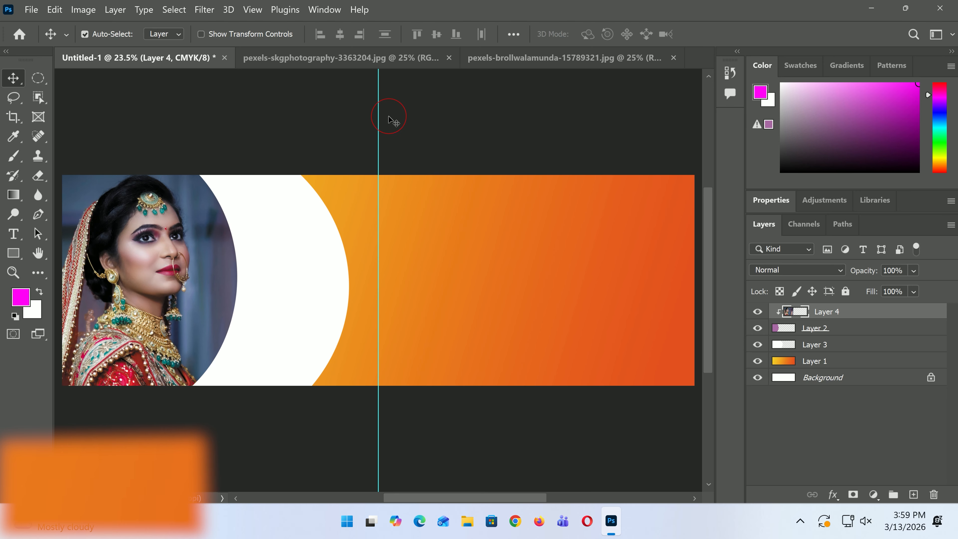
- Bring the pexels-brollwalamunda-15789321 photo into Untitled-1 and move its layer between Layer 2 and Layer 3
{"action": "left_click", "coordinate": [493, 59]}
{"action": "key", "text": "v"}
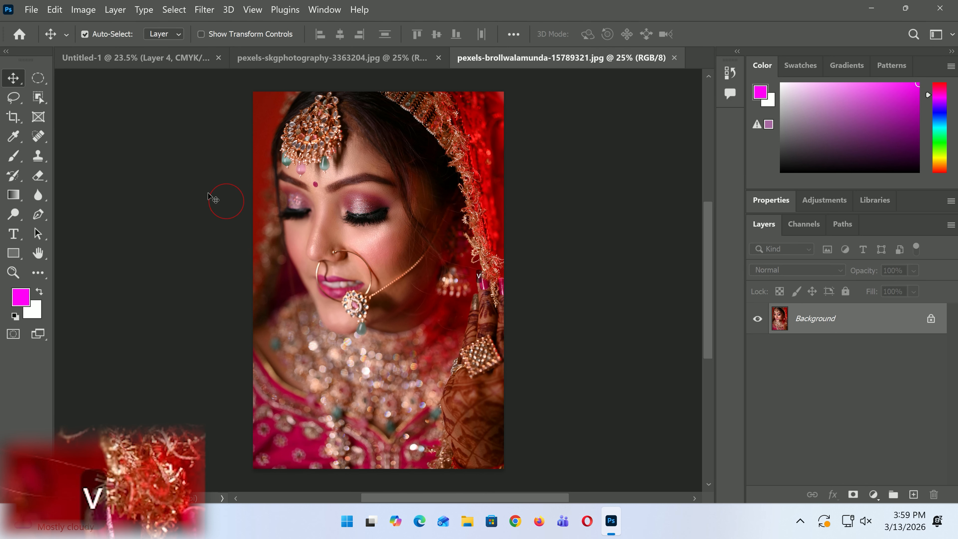
{"action": "left_click", "coordinate": [175, 156]}
{"action": "left_click_drag", "start_coordinate": [355, 209], "coordinate": [123, 65]}
{"action": "left_click_drag", "start_coordinate": [241, 203], "coordinate": [316, 247]}
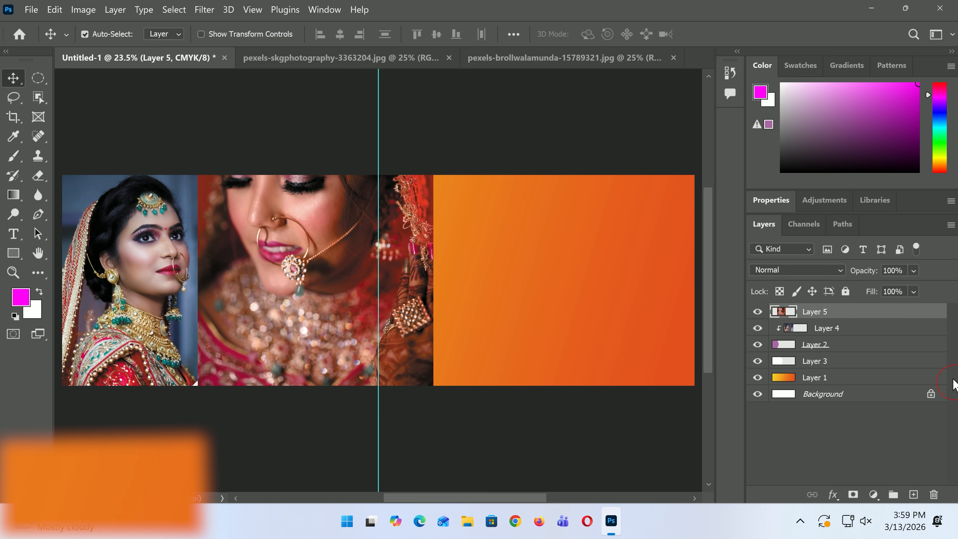
{"action": "left_click_drag", "start_coordinate": [830, 316], "coordinate": [835, 353]}
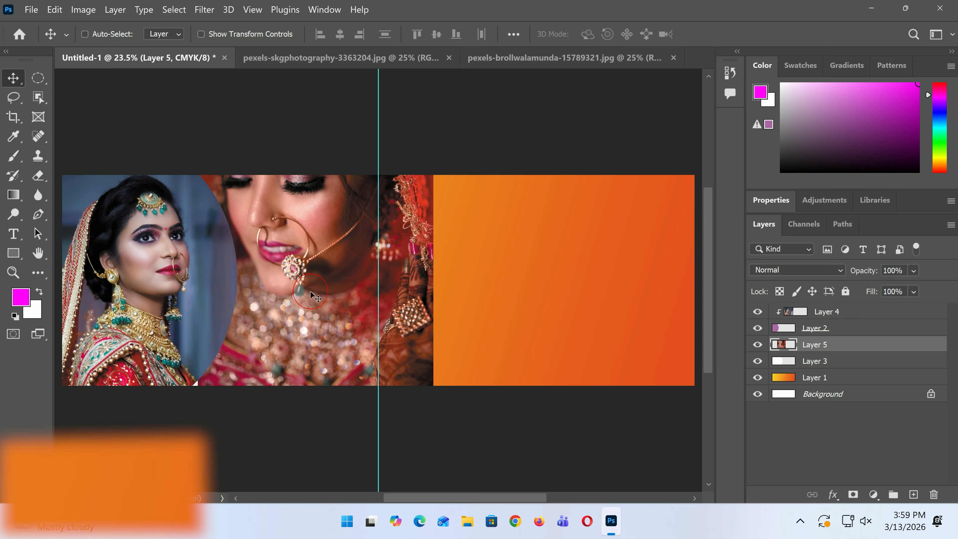
- Scale the close-up bride photo on Layer 5 to about 109.6% and flip it horizontally
{"action": "key", "text": "ctrl+t"}
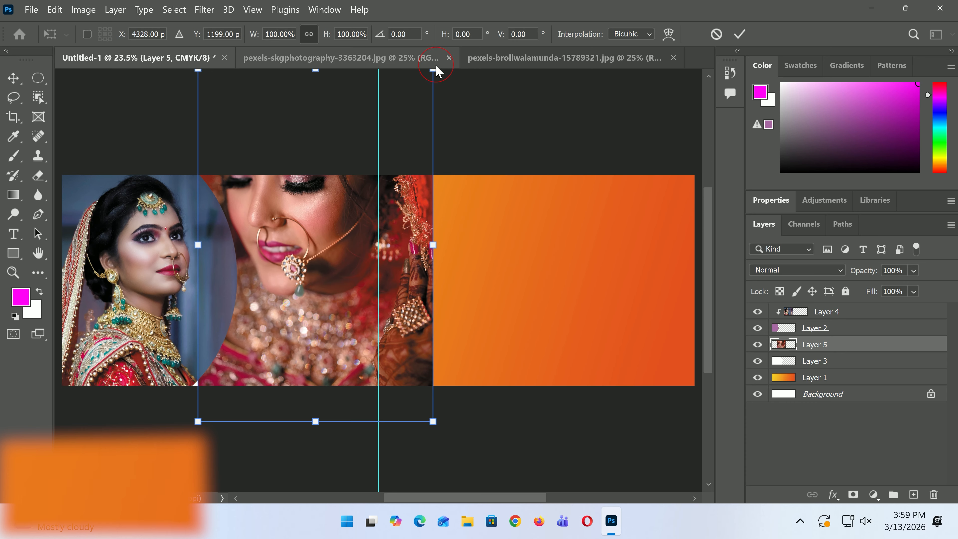
{"action": "key", "text": "alt"}
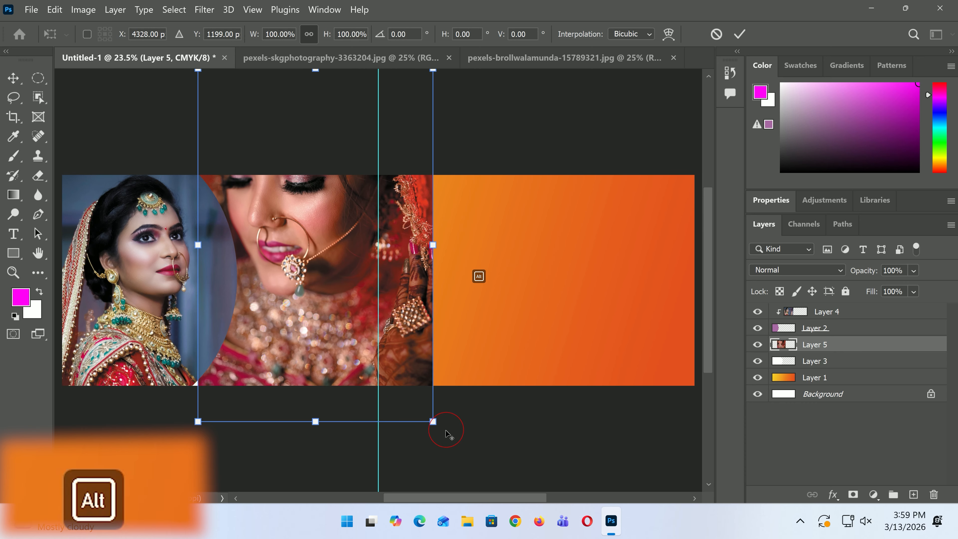
{"action": "left_click_drag", "start_coordinate": [436, 424], "coordinate": [457, 437]}
{"action": "key", "text": "Return"}
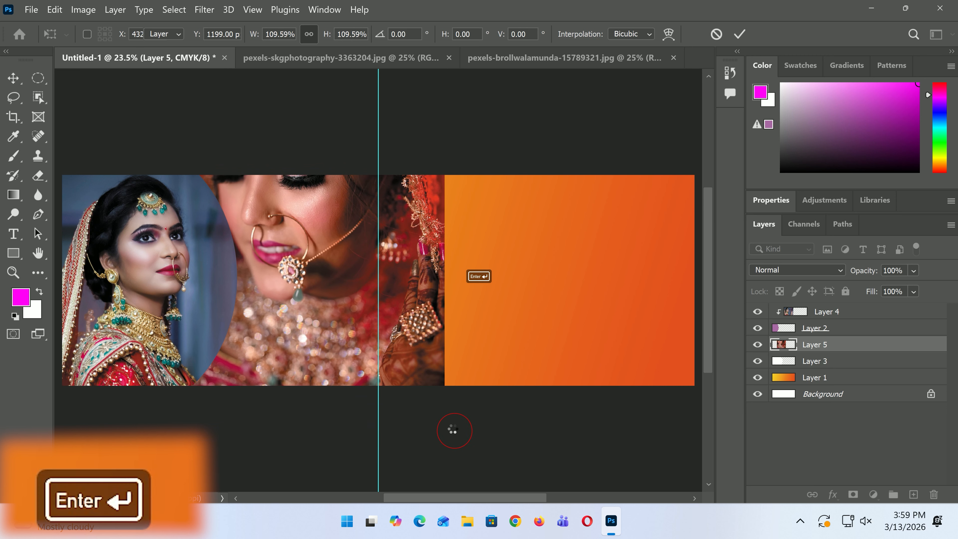
{"action": "left_click", "coordinate": [55, 9]}
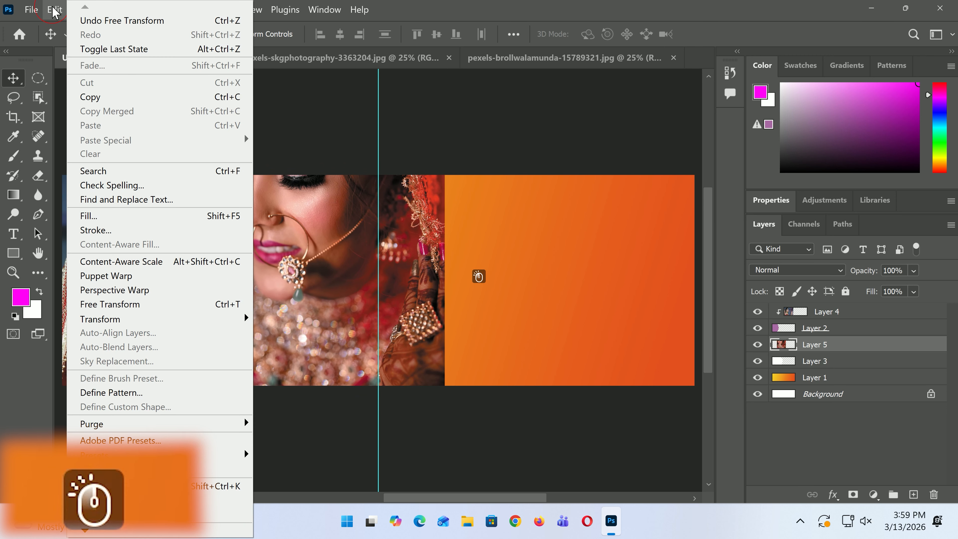
{"action": "left_click", "coordinate": [190, 319]}
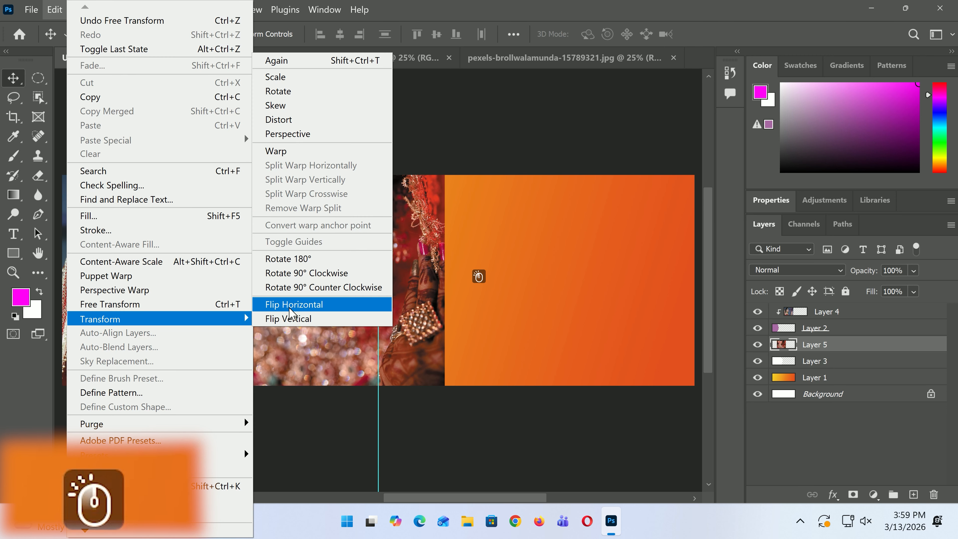
{"action": "left_click", "coordinate": [290, 305]}
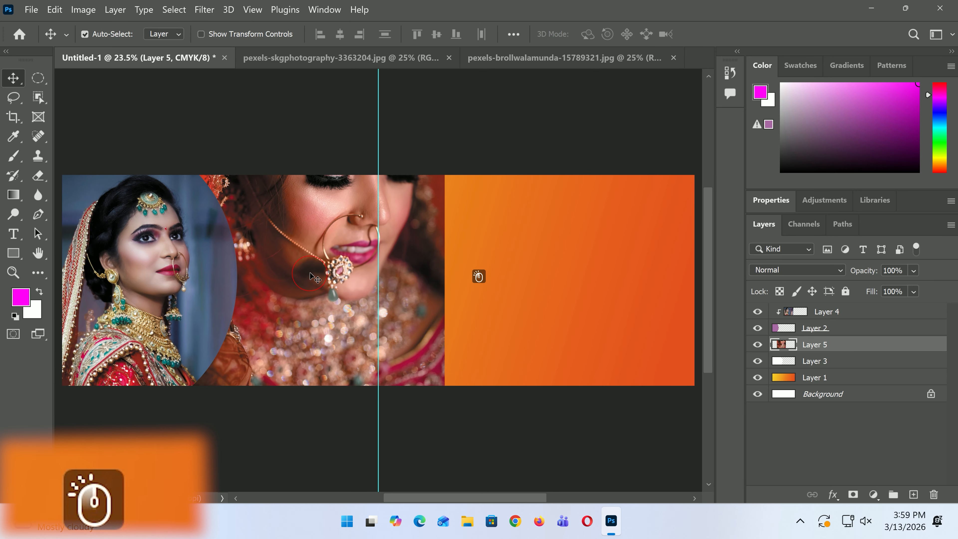
- Move the close-up photo over the white curved shape and clip it to Layer 3
{"action": "left_click_drag", "start_coordinate": [315, 226], "coordinate": [279, 304]}
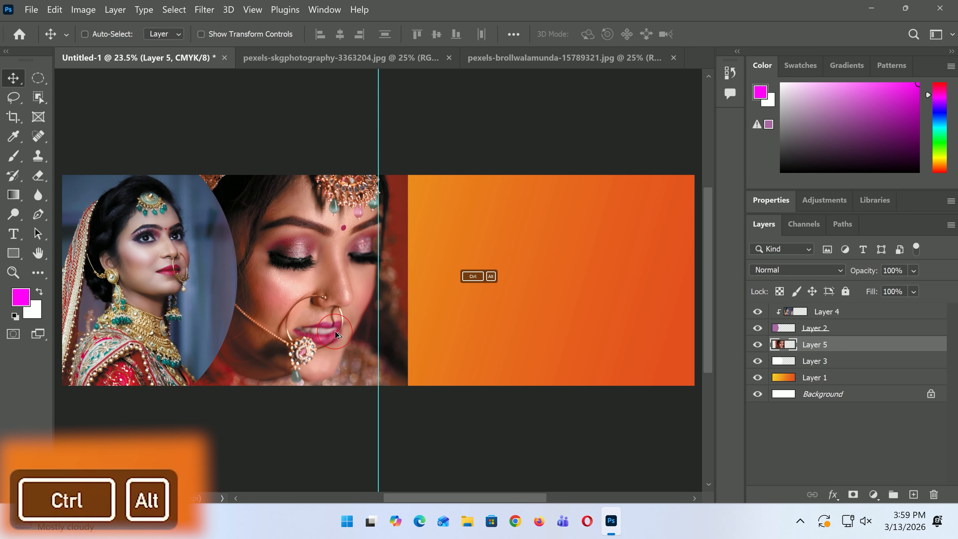
{"action": "key", "text": "ctrl+alt+g"}
{"action": "left_click_drag", "start_coordinate": [298, 294], "coordinate": [260, 313]}
- Scale the clipped close-up photo to about 77.1% and position the face within the second curved shape
{"action": "key", "text": "ctrl+t"}
{"action": "key", "text": "ctrl+0"}
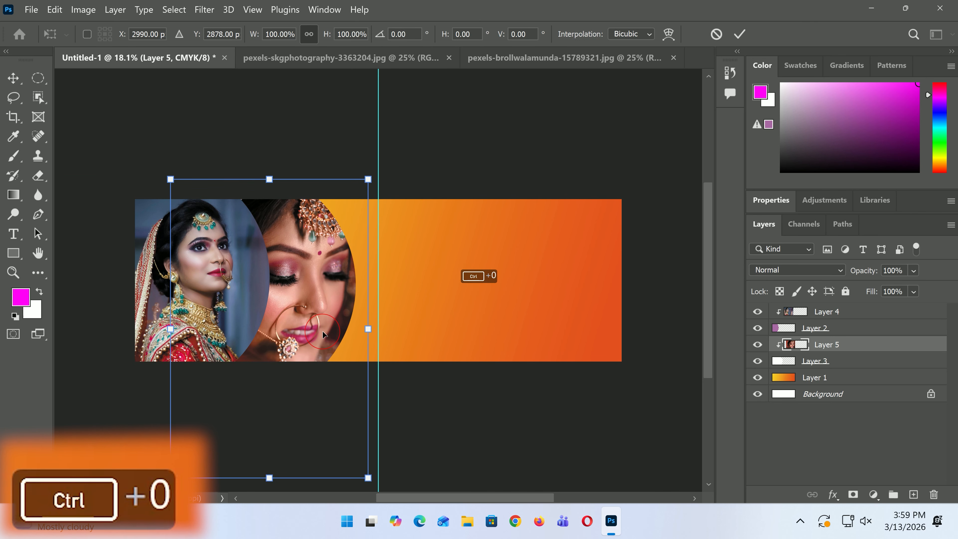
{"action": "left_click_drag", "start_coordinate": [170, 180], "coordinate": [192, 211]}
{"action": "left_click_drag", "start_coordinate": [341, 255], "coordinate": [344, 237]}
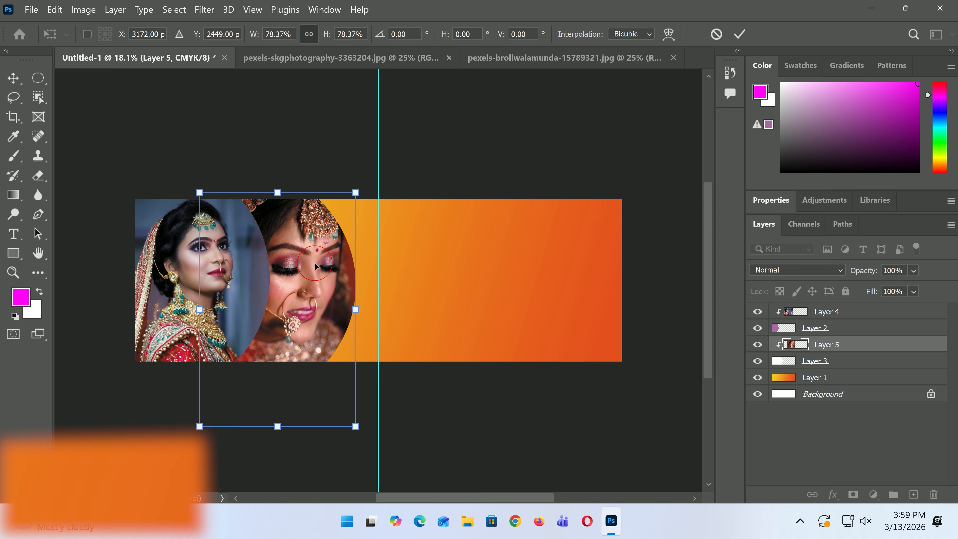
{"action": "mouse_move", "coordinate": [200, 192]}
{"action": "left_mouse_down"}
{"action": "mouse_move", "coordinate": [208, 201]}
{"action": "mouse_move", "coordinate": [199, 185]}
{"action": "mouse_move", "coordinate": [202, 193]}
{"action": "left_mouse_up"}
{"action": "left_click_drag", "start_coordinate": [319, 267], "coordinate": [327, 272]}
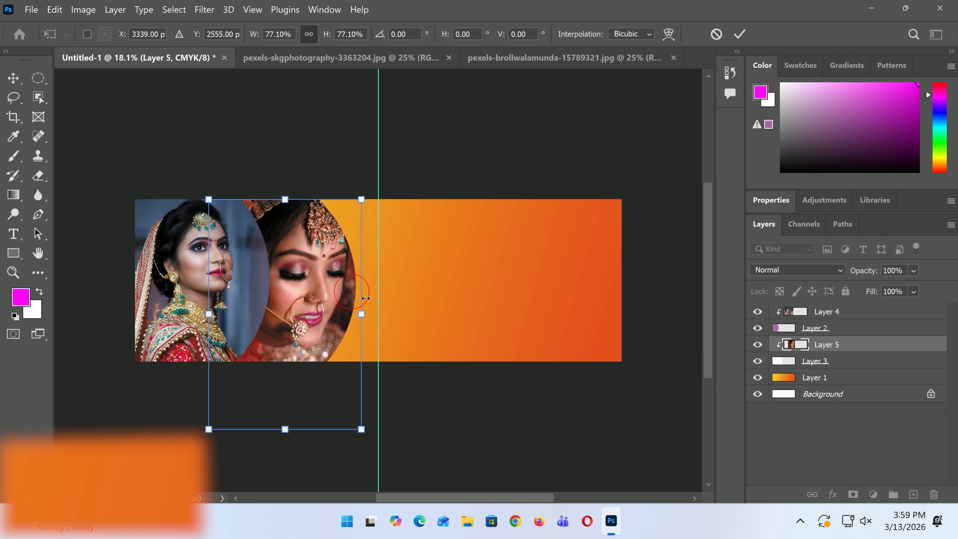
{"action": "key", "text": "Return"}
{"action": "key", "text": "ctrl+0"}
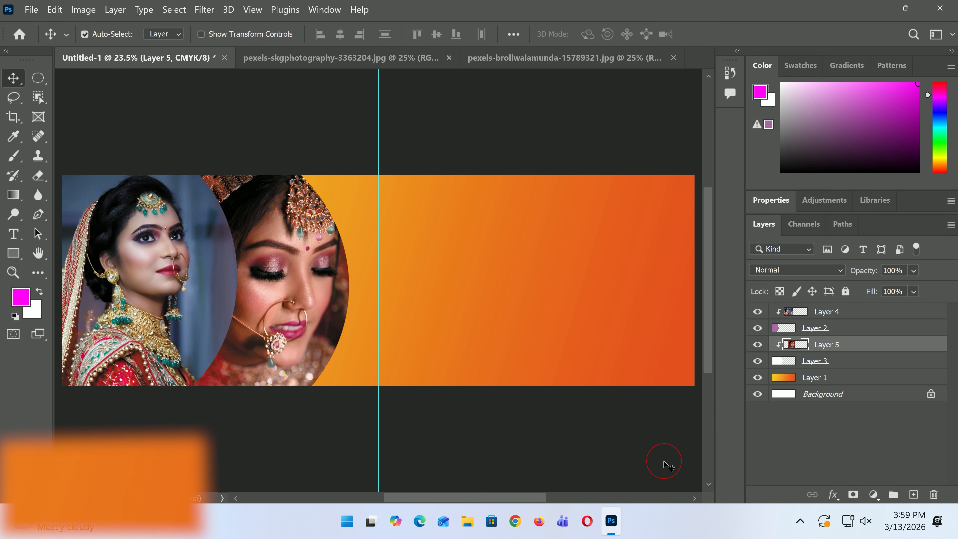
- Add a Stroke layer style to Layer 2 and set its color to white
{"action": "left_click", "coordinate": [832, 330]}
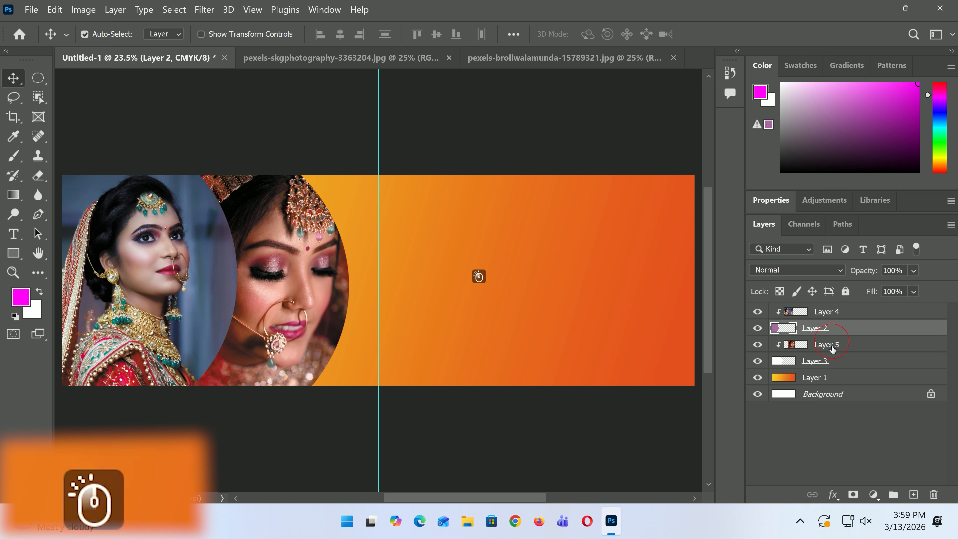
{"action": "left_click", "coordinate": [834, 499]}
{"action": "left_click", "coordinate": [864, 387]}
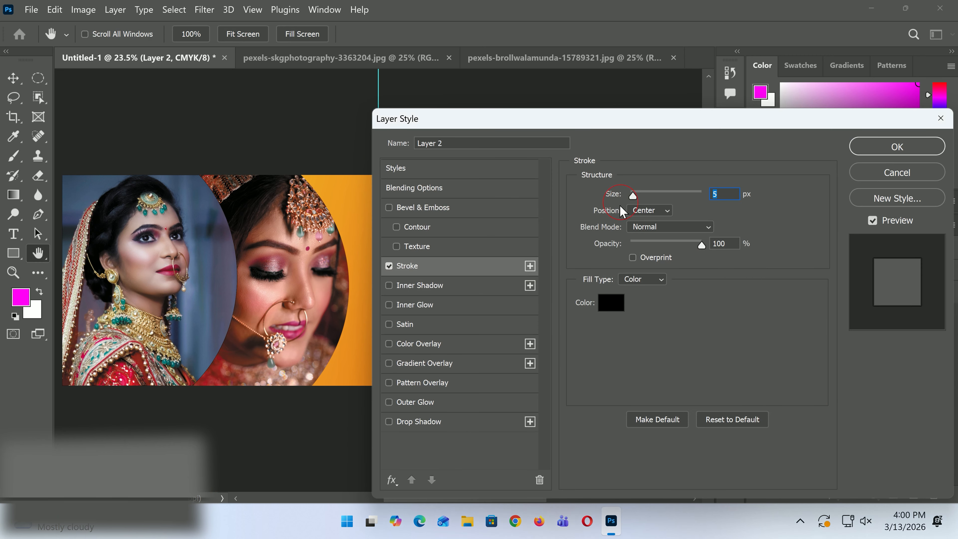
{"action": "left_click", "coordinate": [619, 299]}
{"action": "left_click_drag", "start_coordinate": [649, 216], "coordinate": [524, 130]}
{"action": "left_click", "coordinate": [868, 153]}
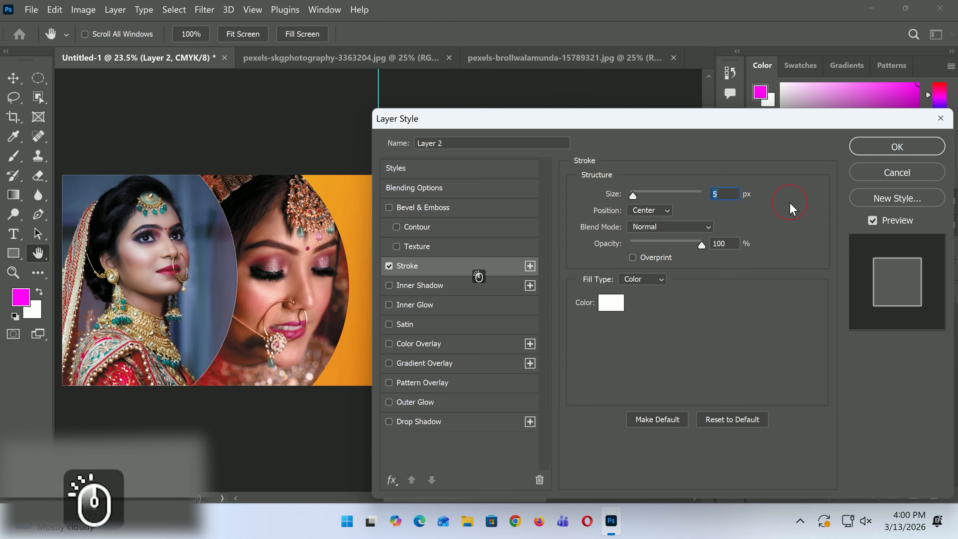
- Set the Layer 2 stroke to a size of 40 px with its position Outside and apply the layer style
{"action": "key", "text": "Up"}
{"action": "key", "text": "Up"}
{"action": "key", "text": "Up"}
{"action": "key", "text": "Up"}
{"action": "key", "text": "Up"}
{"action": "key", "text": "Up"}
{"action": "key", "text": "Up"}
{"action": "key", "text": "Up"}
{"action": "key", "text": "Up"}
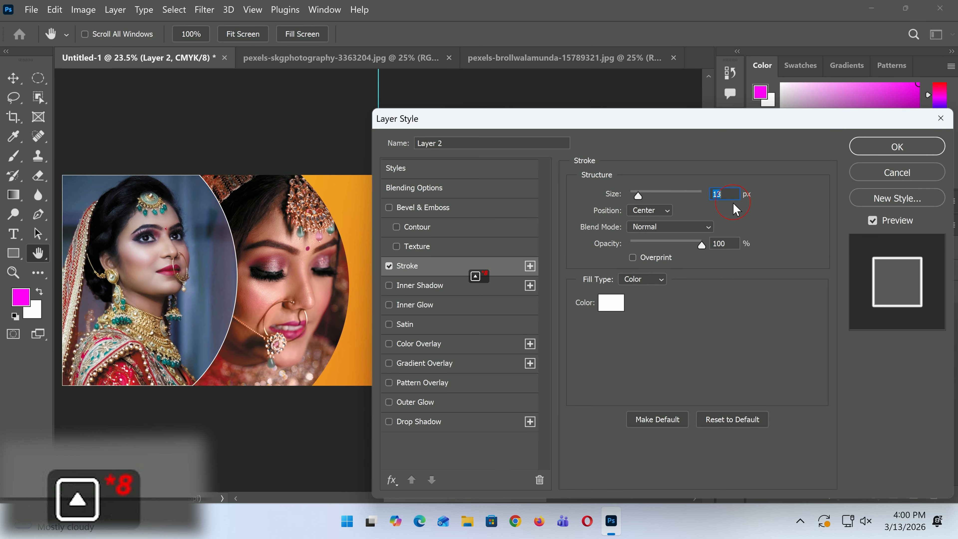
{"action": "key", "text": "Up"}
{"action": "key", "text": "Up"}
{"action": "key", "text": "Up"}
{"action": "left_click", "coordinate": [649, 211]}
{"action": "left_click", "coordinate": [667, 229]}
{"action": "left_click", "coordinate": [721, 194]}
{"action": "key", "text": "Up"}
{"action": "key", "text": "Up"}
{"action": "key", "text": "Up"}
{"action": "key", "text": "Up"}
{"action": "key", "text": "Up"}
{"action": "key", "text": "Up"}
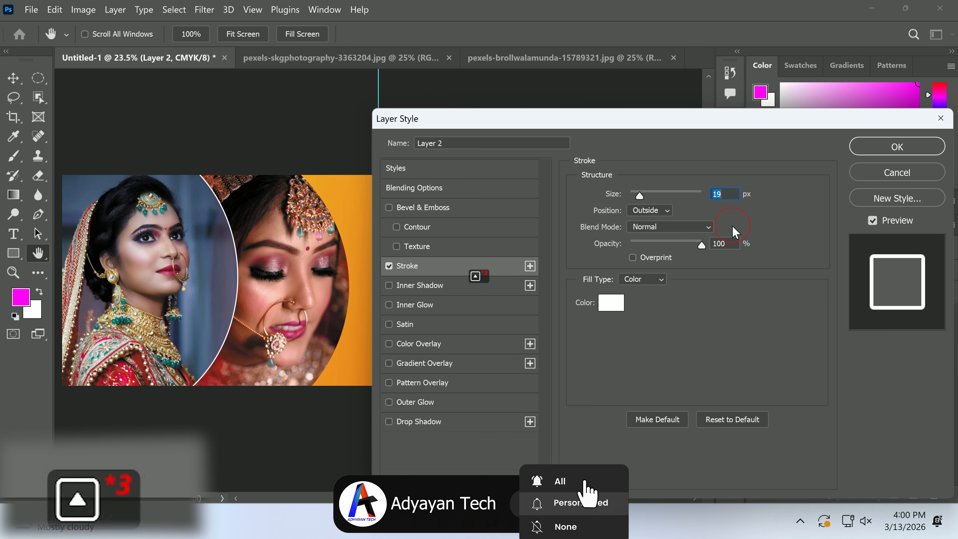
{"action": "key", "text": "Up"}
{"action": "key", "text": "Up"}
{"action": "key", "text": "Up"}
{"action": "key", "text": "Up"}
{"action": "key", "text": "Up"}
{"action": "key", "text": "Up"}
{"action": "key", "text": "Up"}
{"action": "key", "text": "Up"}
{"action": "key", "text": "Up"}
{"action": "key", "text": "Up"}
{"action": "key", "text": "Up"}
{"action": "key", "text": "Up"}
{"action": "key", "text": "Up"}
{"action": "key", "text": "Up"}
{"action": "key", "text": "Up"}
{"action": "key", "text": "Up"}
{"action": "key", "text": "Up"}
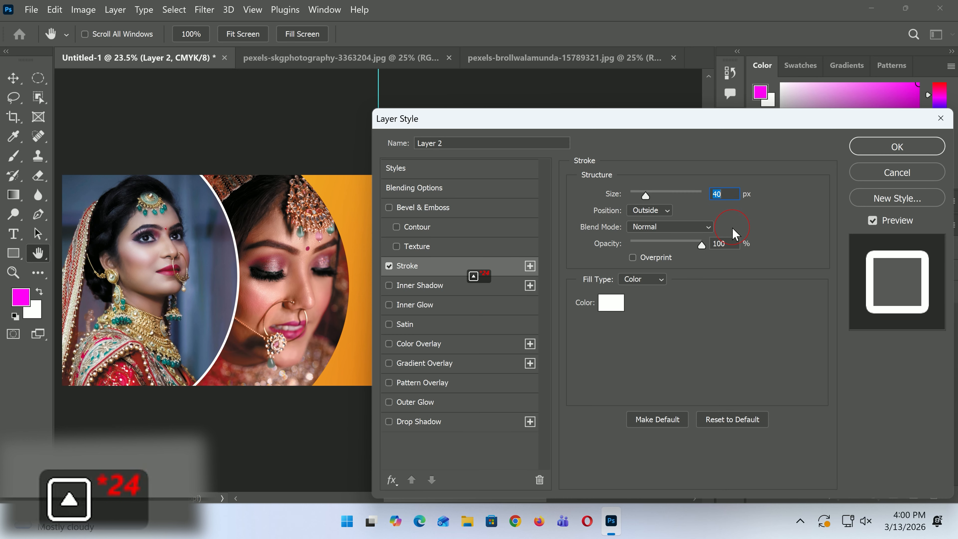
{"action": "left_click", "coordinate": [897, 147]}
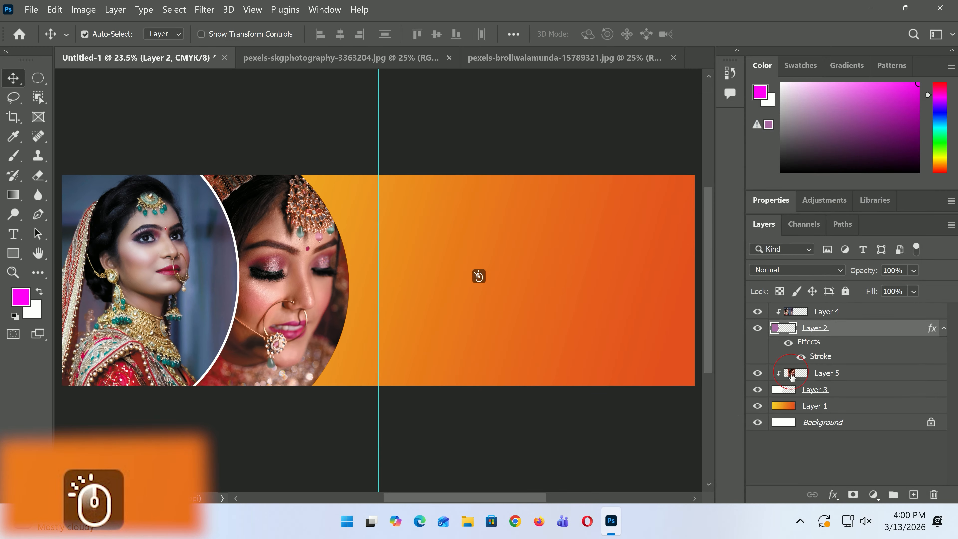
- Copy the white stroke layer style from Layer 2 and paste it onto Layer 3
{"action": "left_click", "coordinate": [843, 393]}
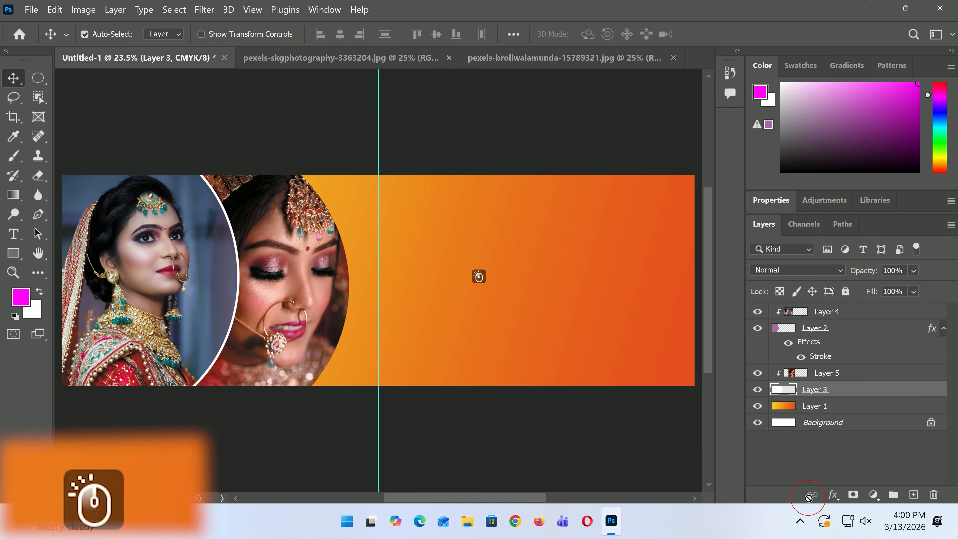
{"action": "left_click", "coordinate": [834, 319]}
{"action": "left_click", "coordinate": [837, 328]}
{"action": "right_click", "coordinate": [836, 328]}
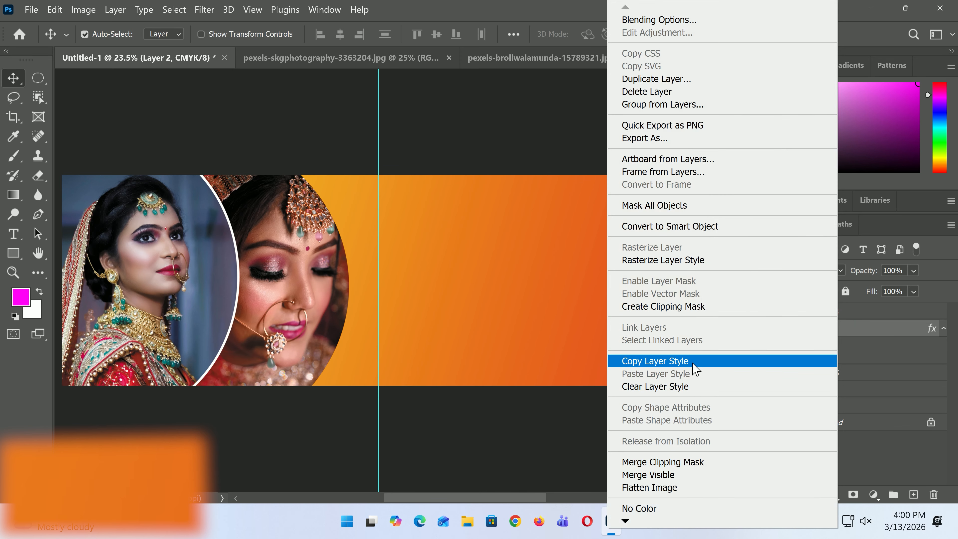
{"action": "left_click", "coordinate": [656, 361]}
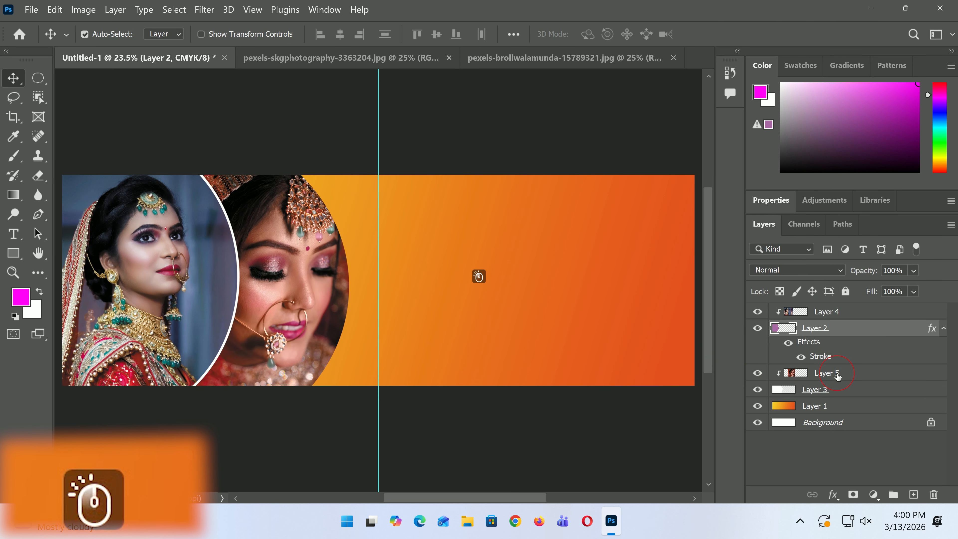
{"action": "left_click", "coordinate": [828, 389]}
{"action": "right_click", "coordinate": [828, 389]}
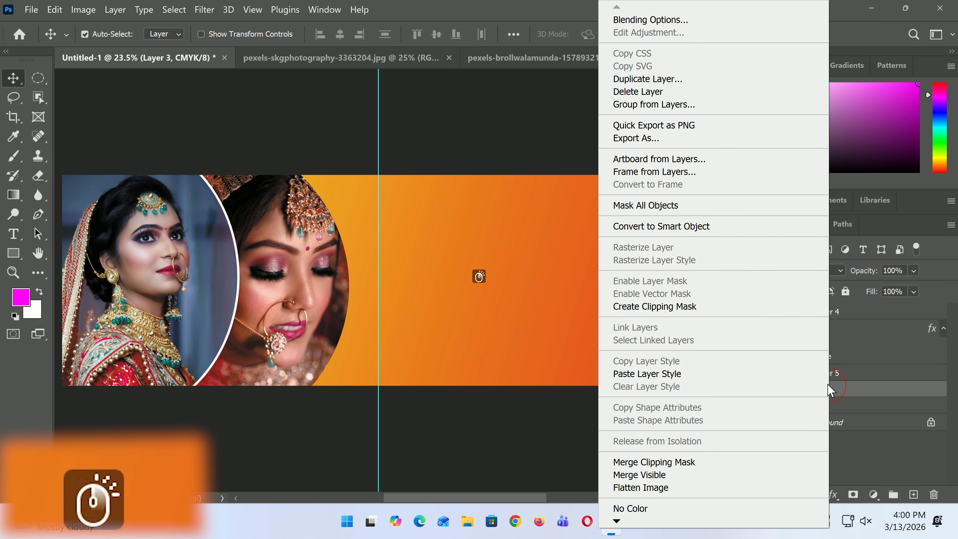
{"action": "left_click", "coordinate": [710, 375]}
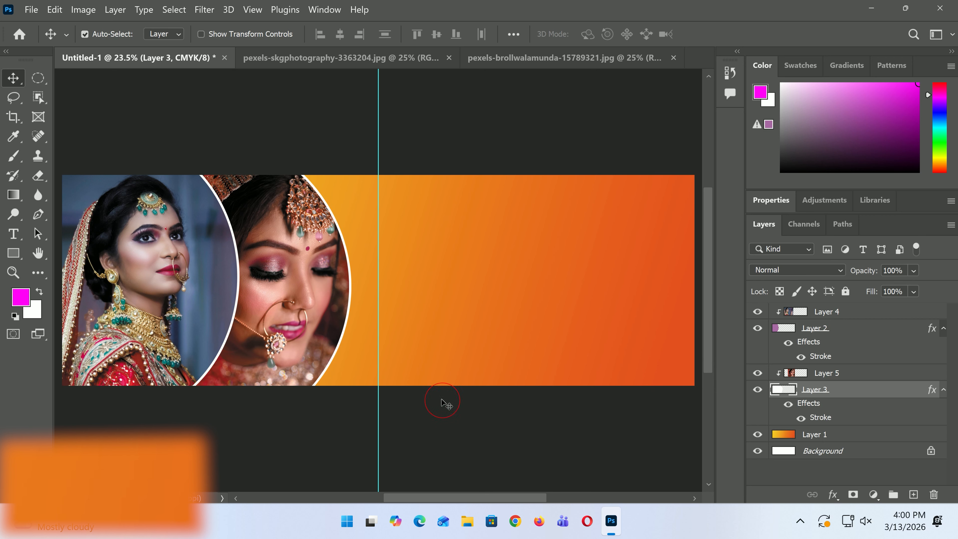
{"action": "key", "text": "ctrl+0"}
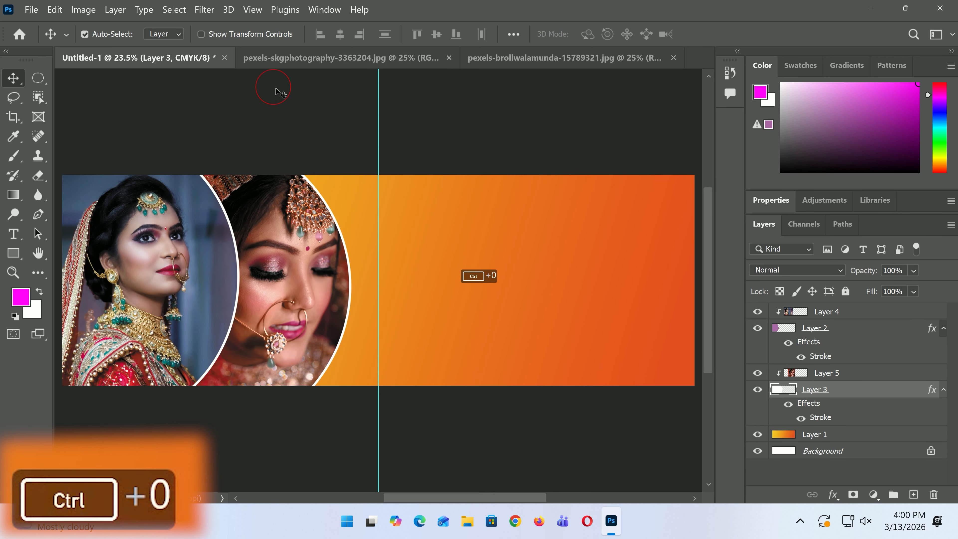
- Close the two used source photos and open pexels-skgphotography-2810283 from the Downloads folder
{"action": "left_click", "coordinate": [449, 57]}
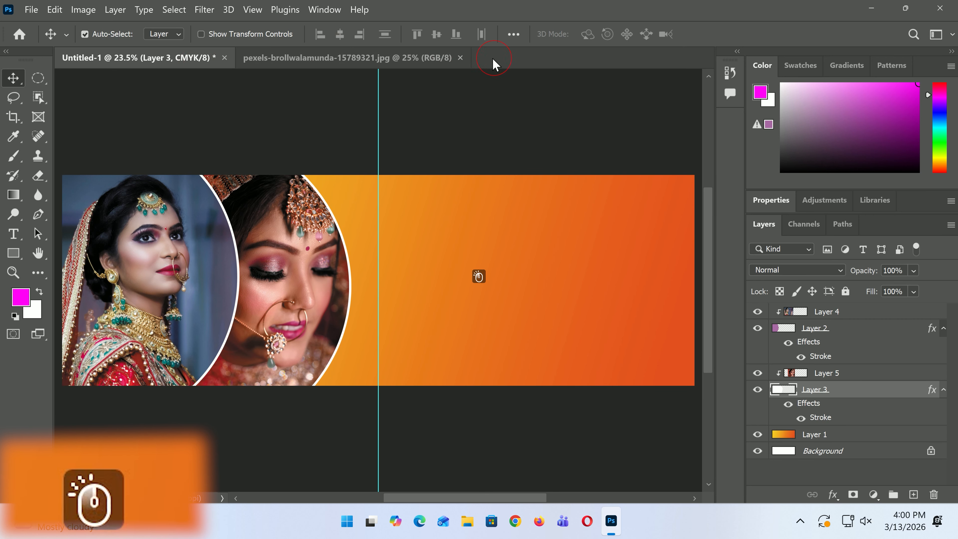
{"action": "left_click", "coordinate": [32, 10]}
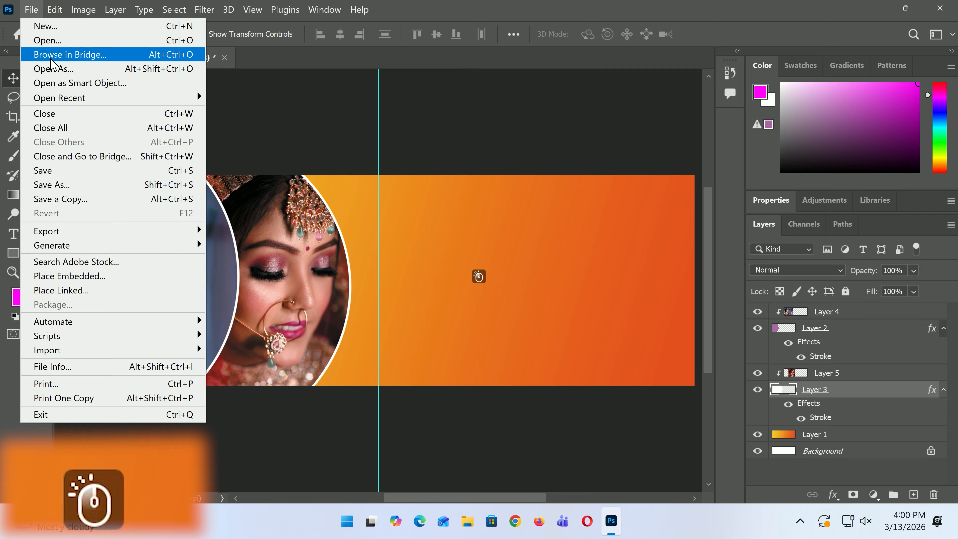
{"action": "left_click", "coordinate": [47, 40]}
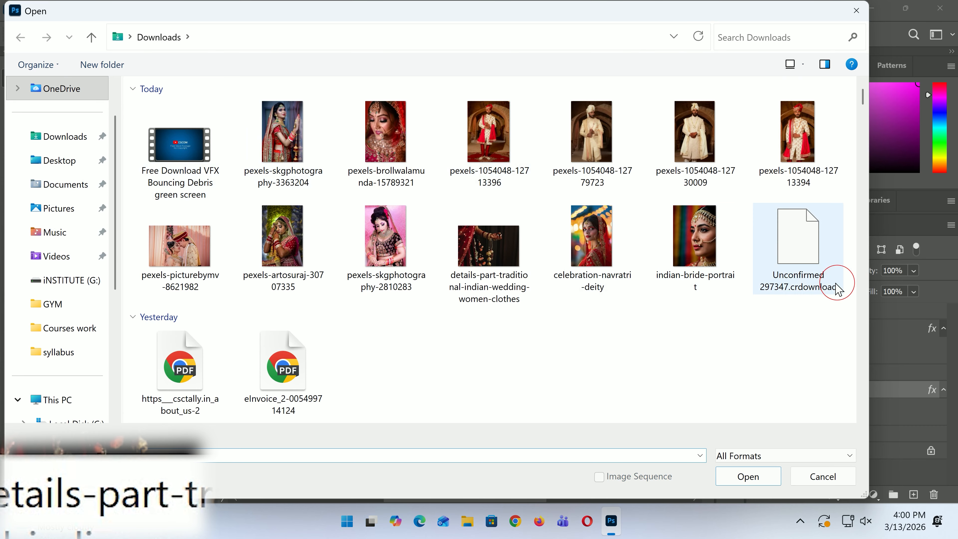
{"action": "left_click", "coordinate": [375, 239]}
{"action": "left_click", "coordinate": [748, 476]}
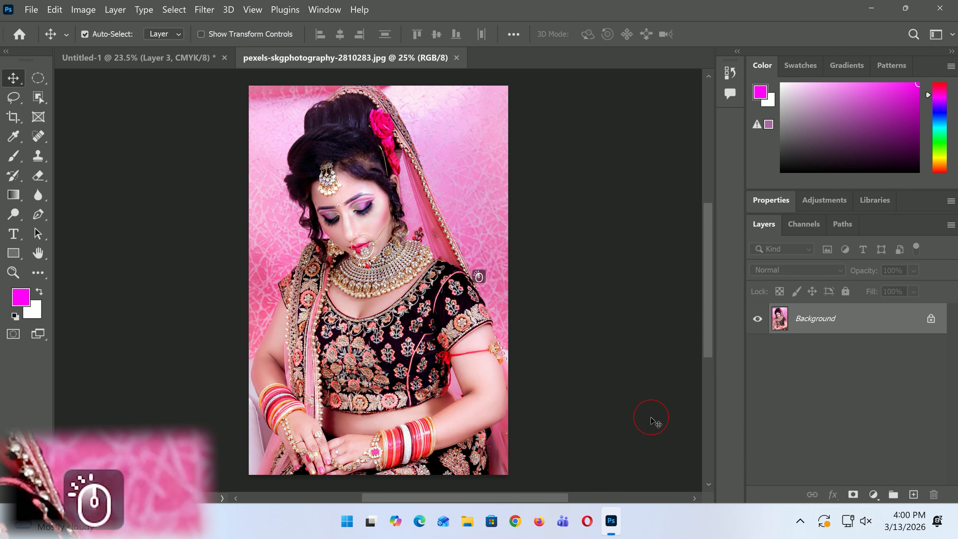
- Bring the pink-background bride photo into the banner document and place its layer at the top of the layer stack
{"action": "key", "text": "v"}
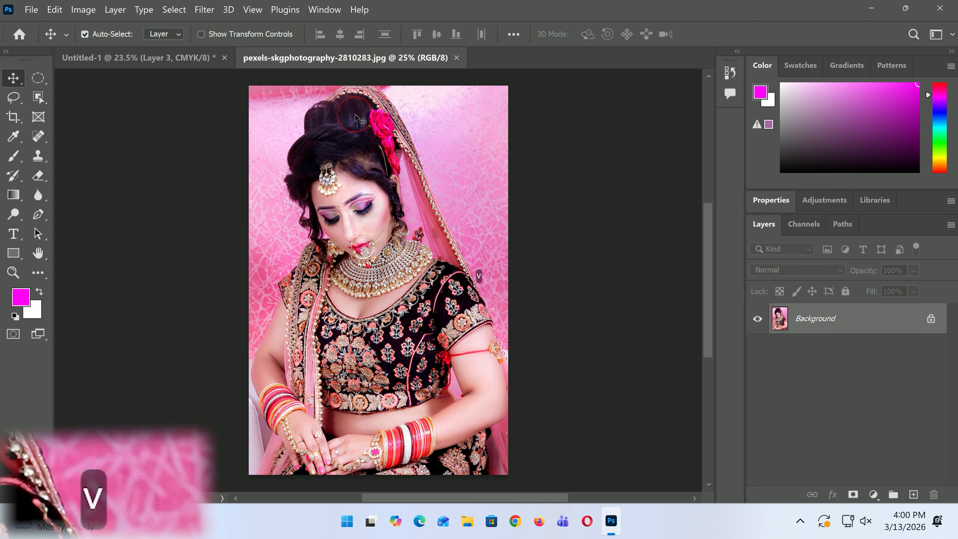
{"action": "left_click_drag", "start_coordinate": [365, 183], "coordinate": [435, 228]}
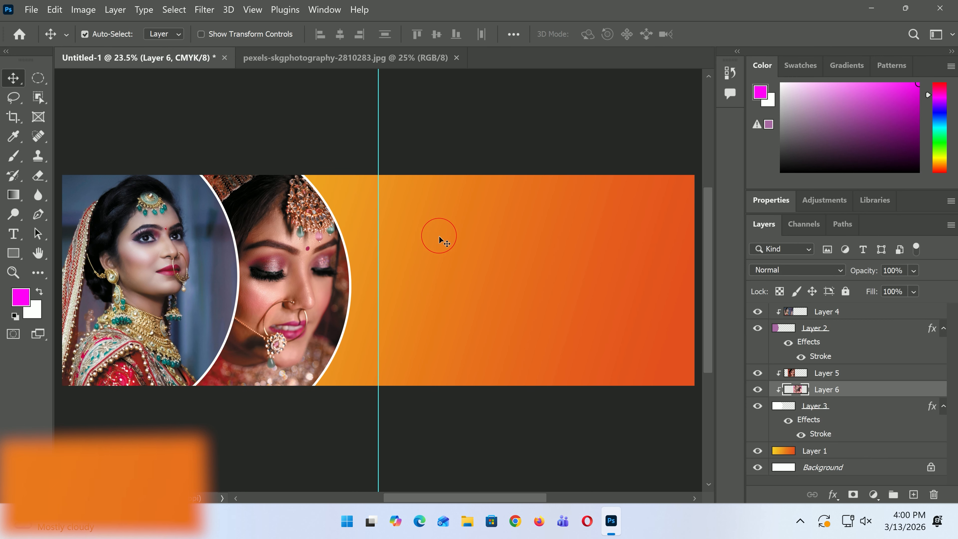
{"action": "left_click_drag", "start_coordinate": [839, 389], "coordinate": [845, 312]}
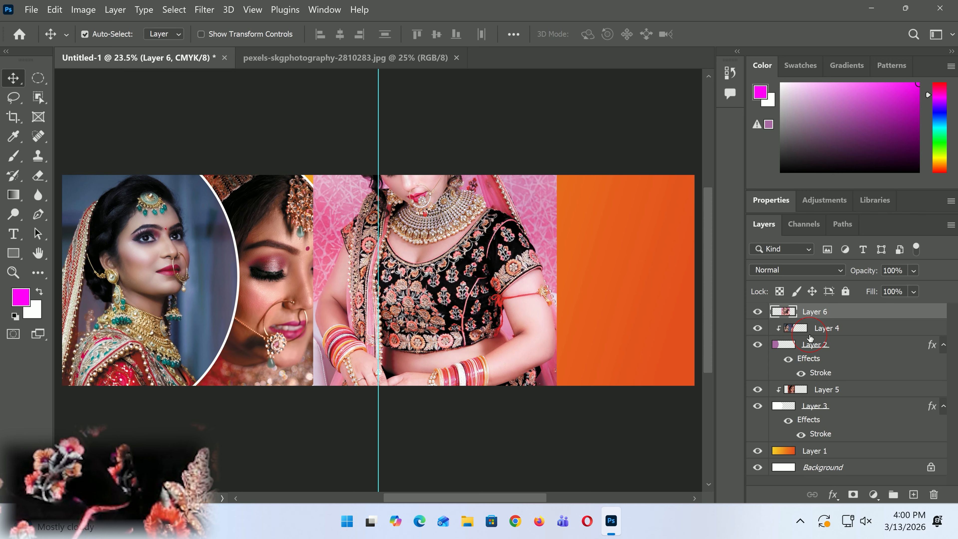
- Scale the pink bride photo to about 183.27% and position her face within the right part of the banner
{"action": "left_click_drag", "start_coordinate": [423, 249], "coordinate": [500, 280]}
{"action": "key", "text": "ctrl+t"}
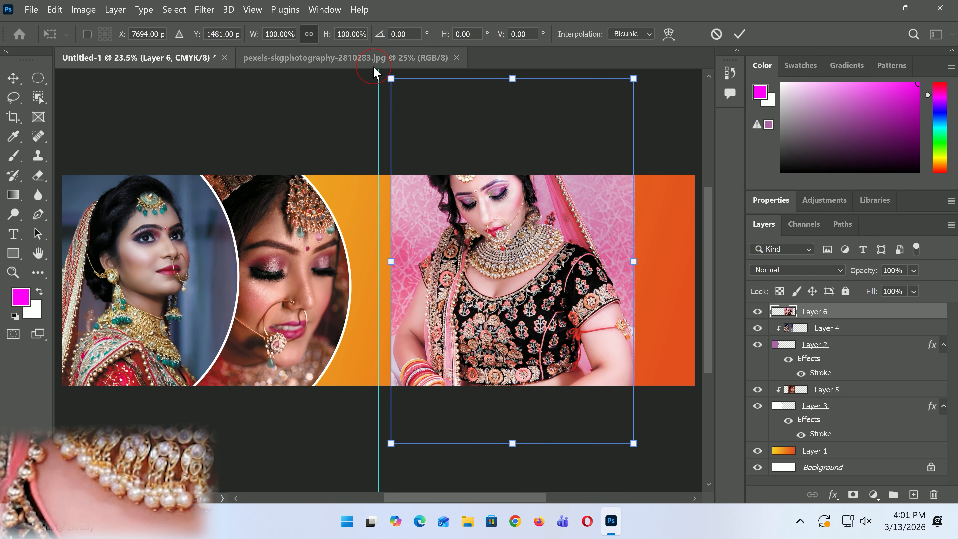
{"action": "left_click_drag", "start_coordinate": [390, 79], "coordinate": [343, 189]}
{"action": "scroll", "coordinate": [520, 285], "scroll_direction": "down", "scroll_amount": 5}
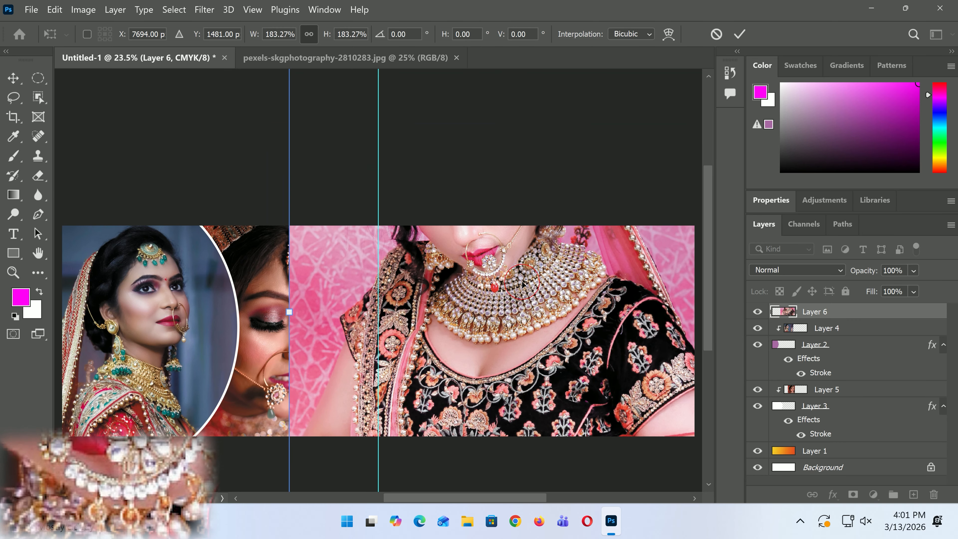
{"action": "left_click_drag", "start_coordinate": [562, 248], "coordinate": [558, 373]}
{"action": "key", "text": "Return"}
{"action": "key", "text": "ctrl+0"}
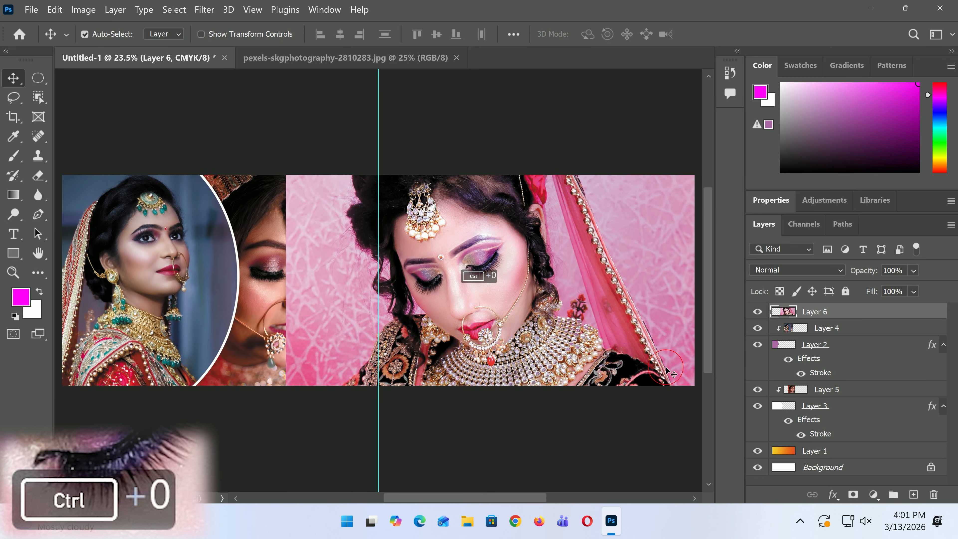
- Move Layer 6 between Layer 3 and Layer 1, and reposition the pink bride photo behind the curved shapes
{"action": "left_click_drag", "start_coordinate": [883, 313], "coordinate": [867, 443]}
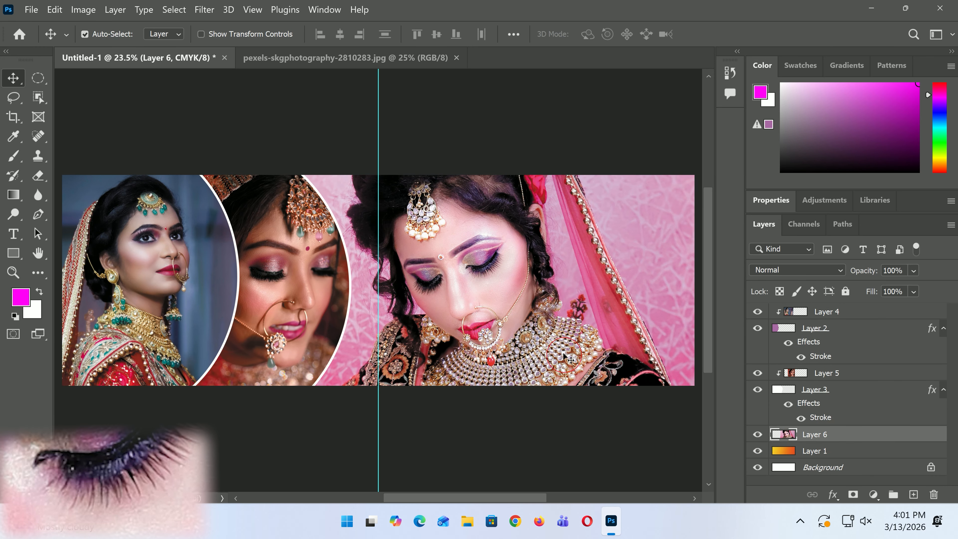
{"action": "mouse_move", "coordinate": [567, 303]}
{"action": "left_mouse_down"}
{"action": "mouse_move", "coordinate": [535, 291]}
{"action": "mouse_move", "coordinate": [553, 310]}
{"action": "left_mouse_up"}
{"action": "left_click_drag", "start_coordinate": [542, 309], "coordinate": [516, 320]}
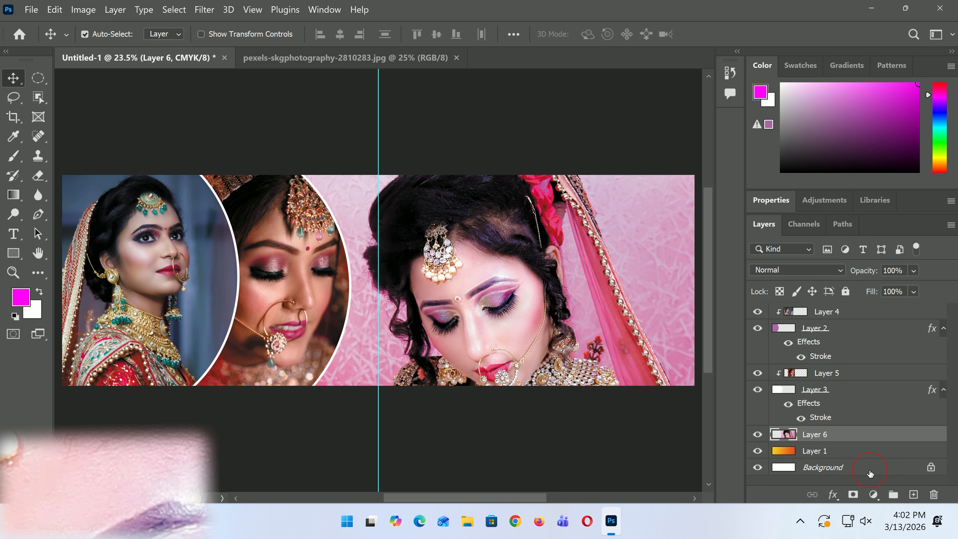
- Lower the opacity of Layer 6 to 56% so the orange gradient shows through the bride photo
{"action": "key", "text": "1"}
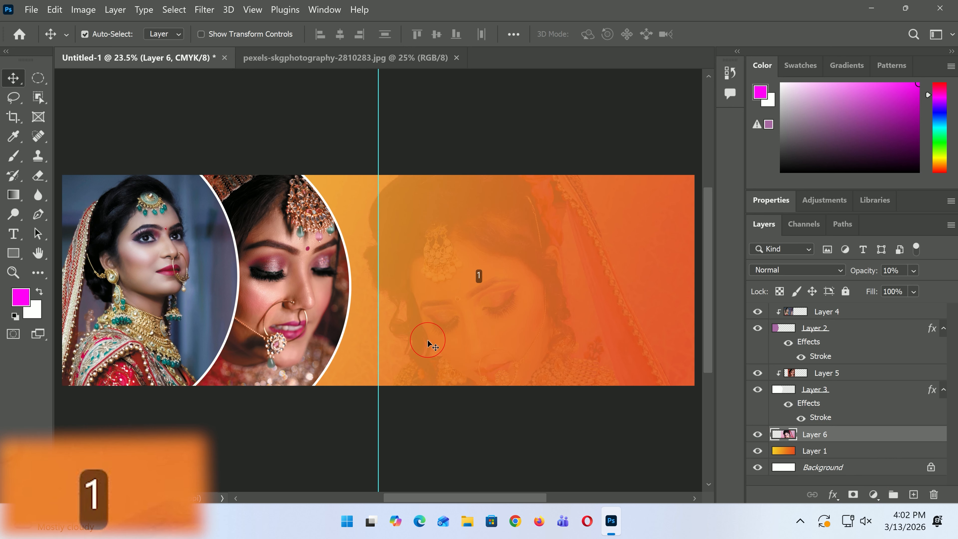
{"action": "key", "text": "2"}
{"action": "key", "text": "3"}
{"action": "key", "text": "4"}
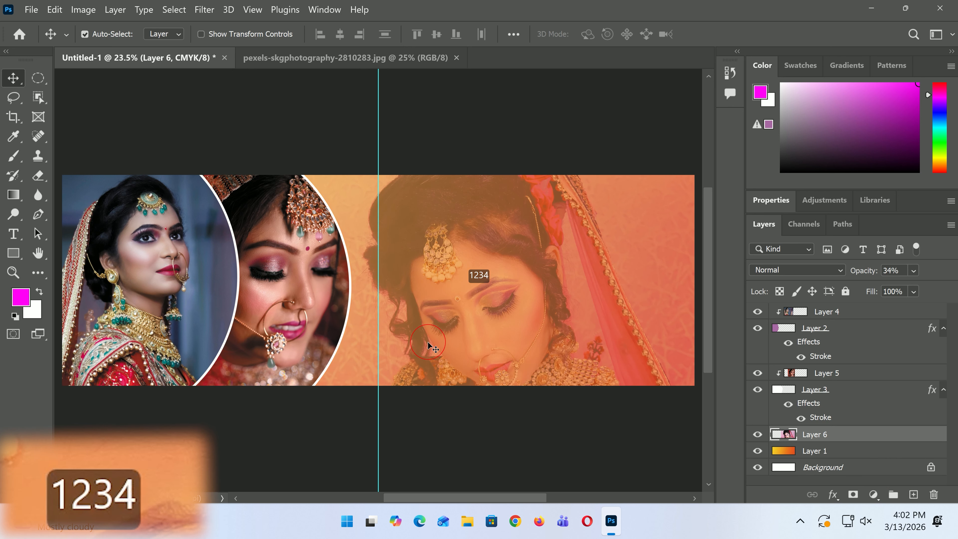
{"action": "key", "text": "5"}
{"action": "key", "text": "6"}
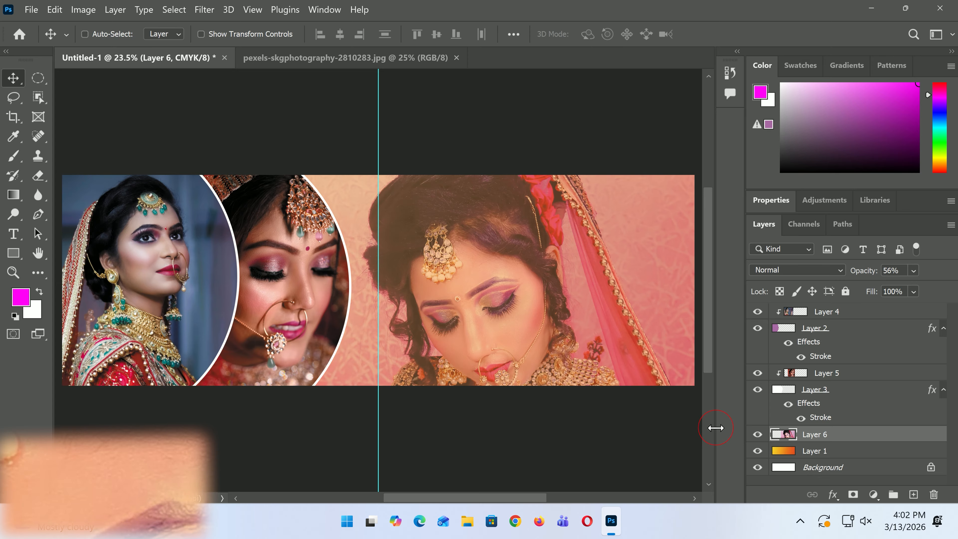
- Scale the Layer 6 photo to about 88.67% against the banner's right edge and save the document as Album for yt.psd
{"action": "key", "text": "ctrl+t"}
{"action": "key", "text": "ctrl+0"}
{"action": "key", "text": "alt"}
{"action": "left_click_drag", "start_coordinate": [531, 202], "coordinate": [519, 219]}
{"action": "left_click_drag", "start_coordinate": [445, 257], "coordinate": [433, 239]}
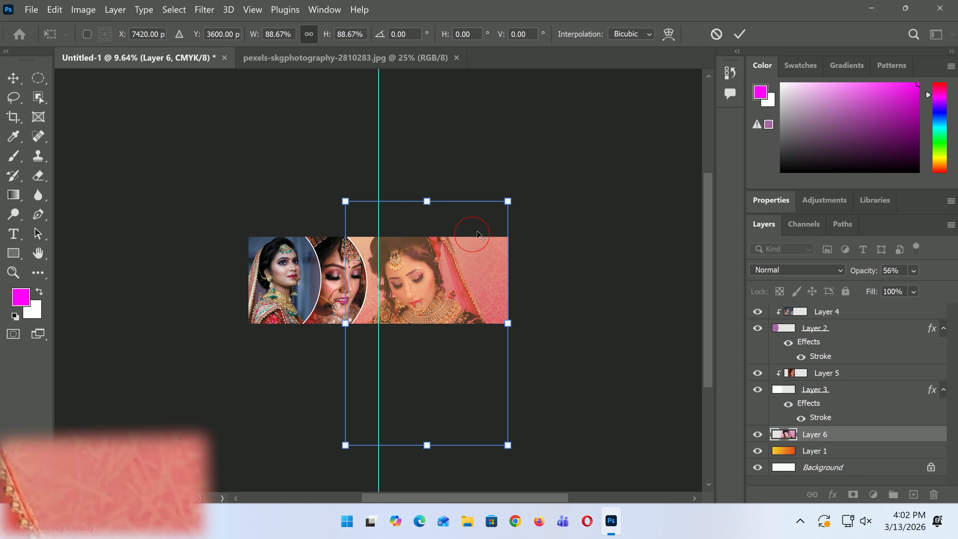
{"action": "key", "text": "alt"}
{"action": "key", "text": "Return"}
{"action": "key", "text": "ctrl+0"}
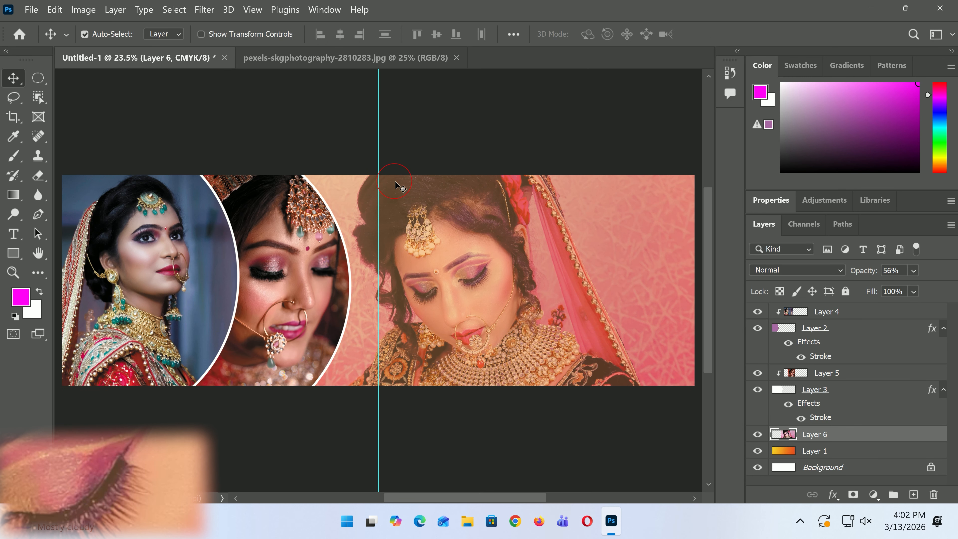
{"action": "key", "text": "ctrl+s"}
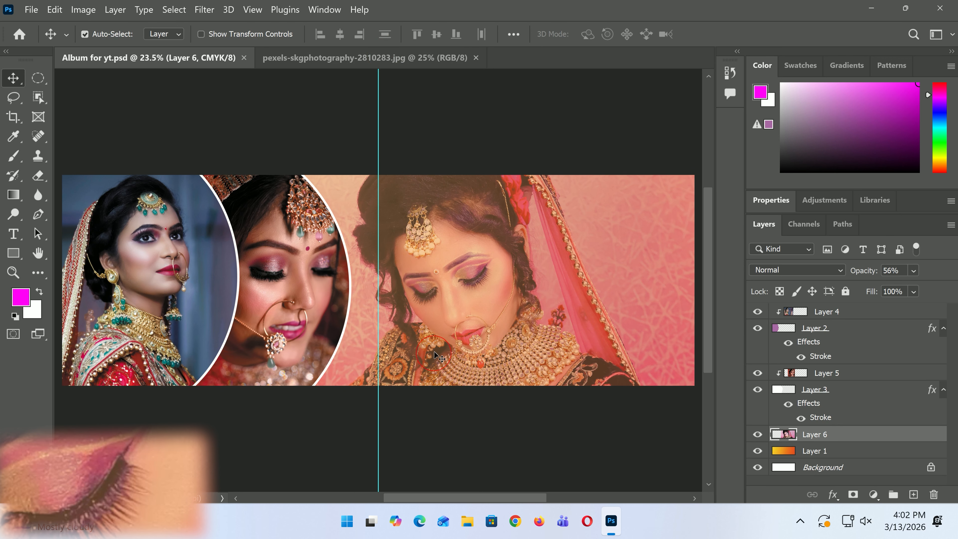
- Create a rectangle filled with the foreground color on a new layer, near the upper right of the banner
{"action": "right_click", "coordinate": [41, 79]}
{"action": "left_click", "coordinate": [72, 78]}
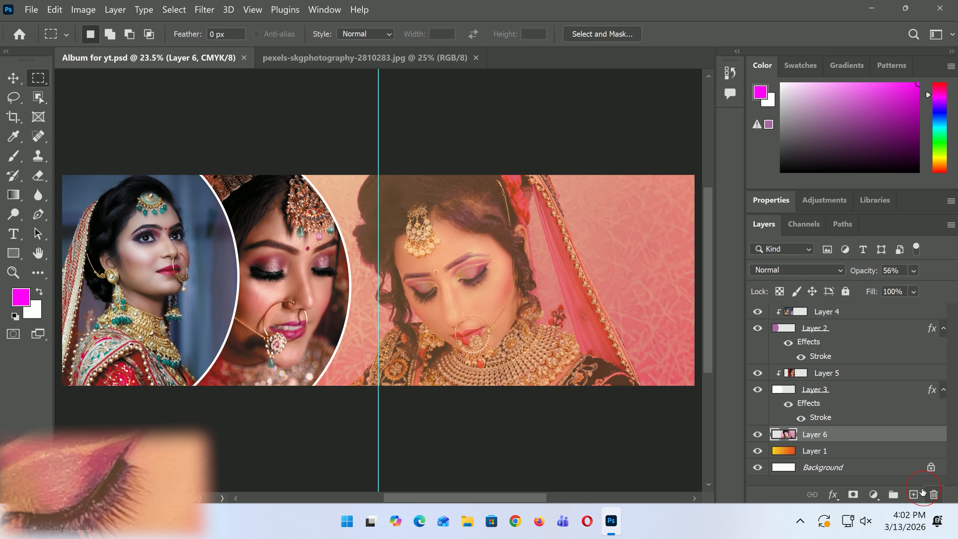
{"action": "left_click_drag", "start_coordinate": [536, 201], "coordinate": [641, 272]}
{"action": "left_click_drag", "start_coordinate": [596, 249], "coordinate": [593, 234]}
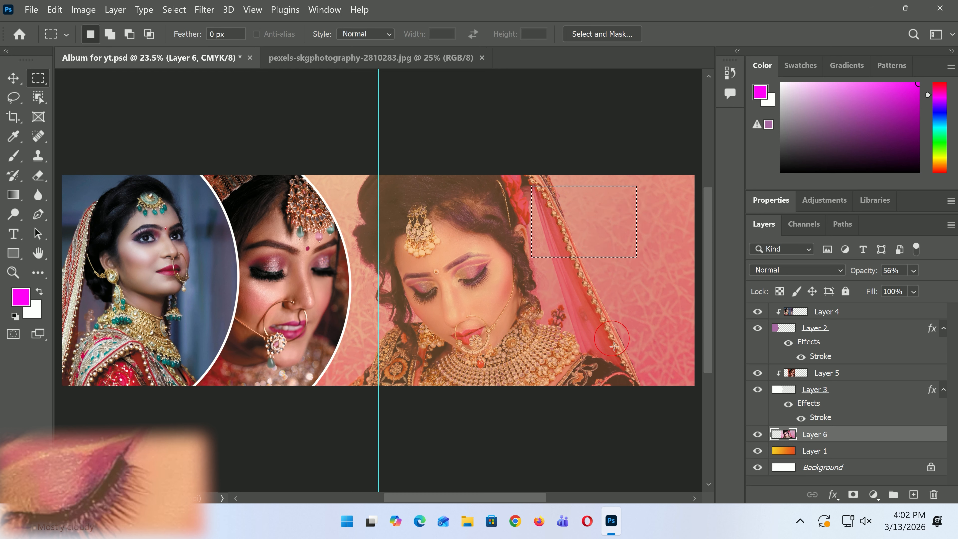
{"action": "left_click", "coordinate": [913, 495]}
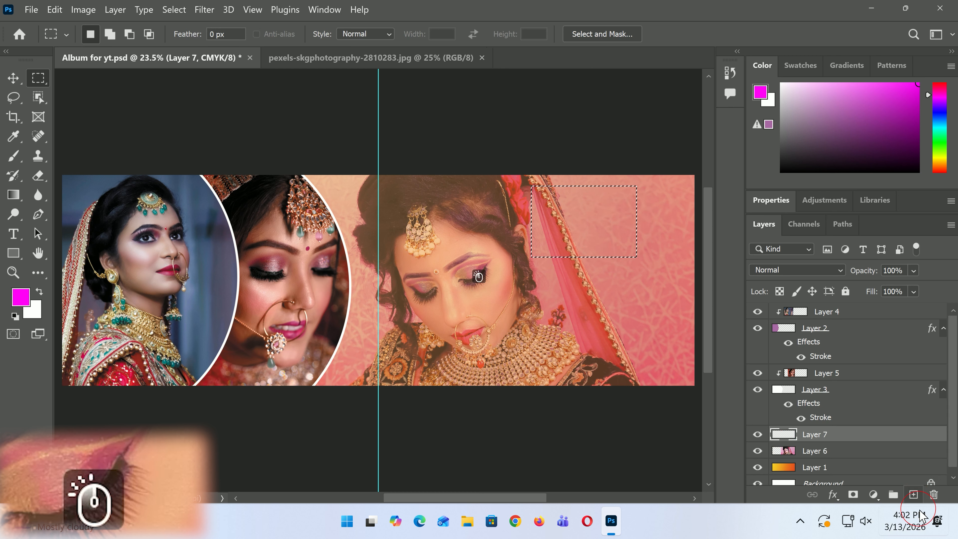
{"action": "key", "text": "alt+BackSpace"}
{"action": "key", "text": "ctrl+d"}
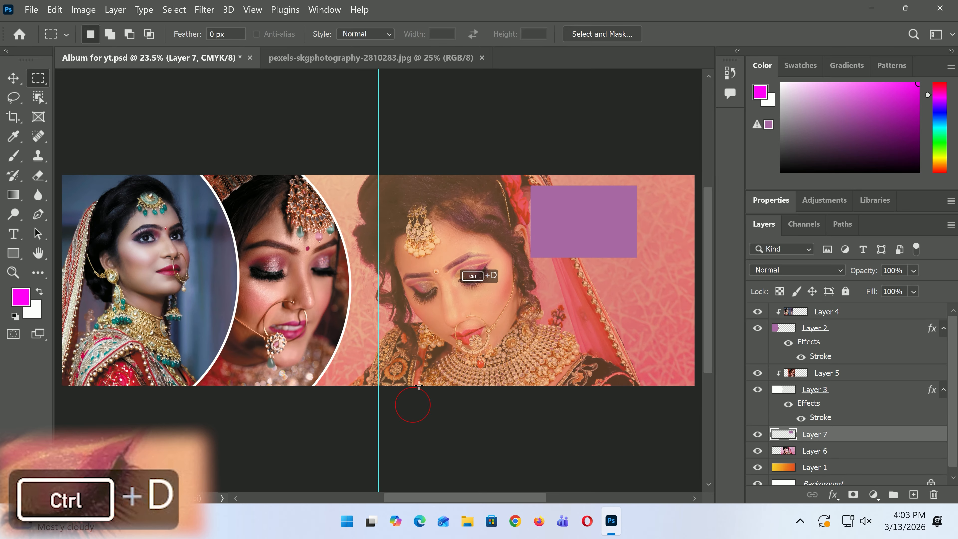
- Duplicate the purple rectangle directly below the original and paste the copied white stroke style onto the duplicate
{"action": "left_click", "coordinate": [12, 76]}
{"action": "left_click_drag", "start_coordinate": [590, 222], "coordinate": [584, 327]}
{"action": "right_click", "coordinate": [830, 435]}
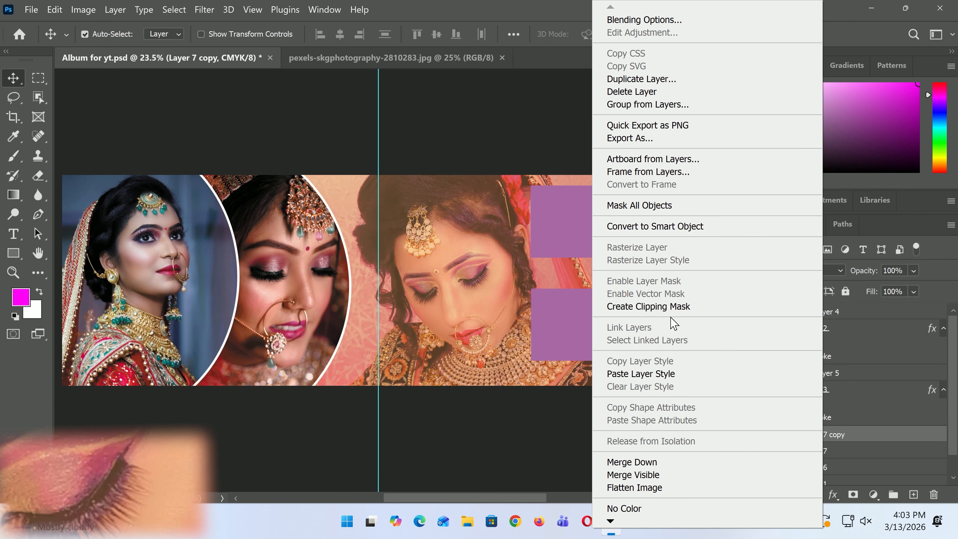
{"action": "left_click", "coordinate": [661, 374]}
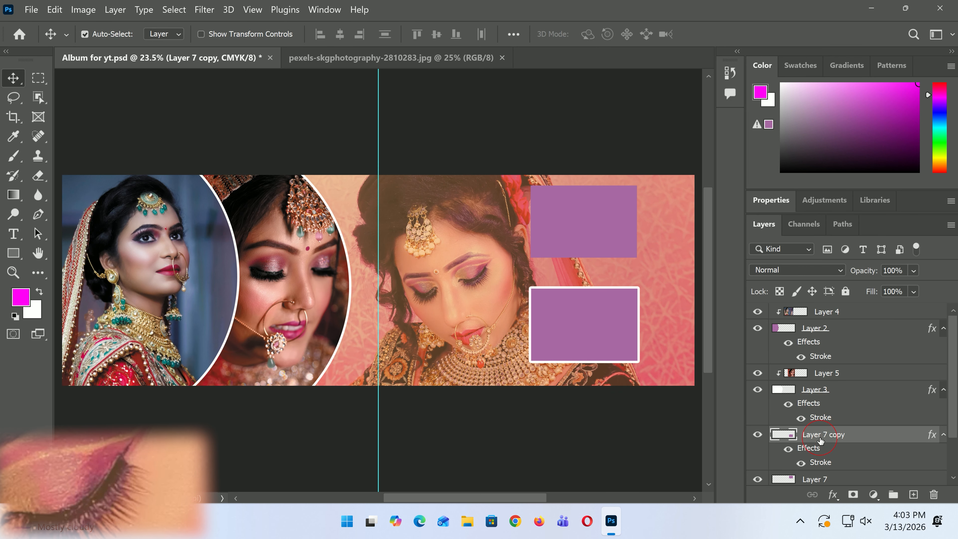
{"action": "left_click", "coordinate": [821, 390]}
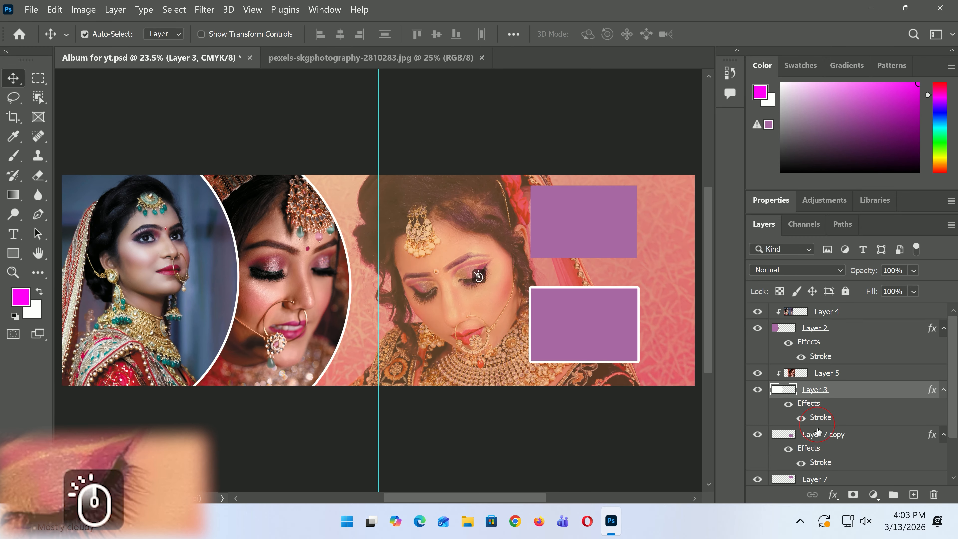
- Paste the copied white stroke style onto Layer 7, the upper purple rectangle
{"action": "right_click", "coordinate": [816, 481]}
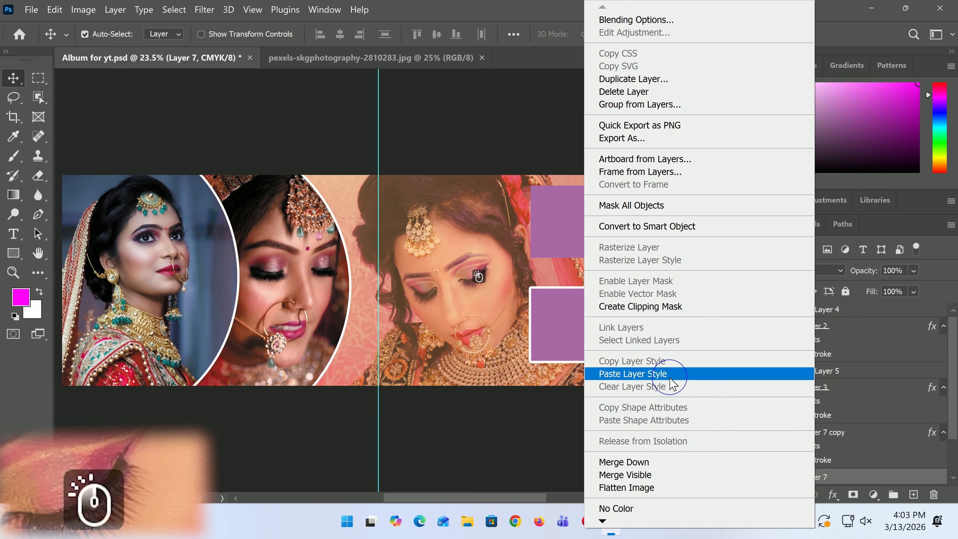
{"action": "left_click", "coordinate": [672, 374]}
{"action": "scroll", "coordinate": [796, 434], "scroll_direction": "down", "scroll_amount": 3}
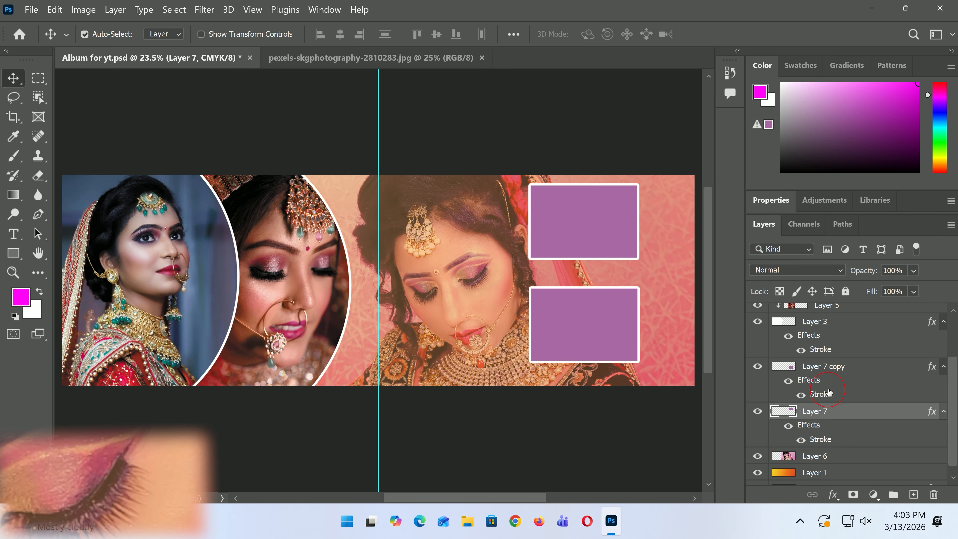
- Rotate both outlined purple rectangles together counterclockwise to a slight tilt and move them fully inside the banner
{"action": "left_click", "coordinate": [824, 395], "text": "shift"}
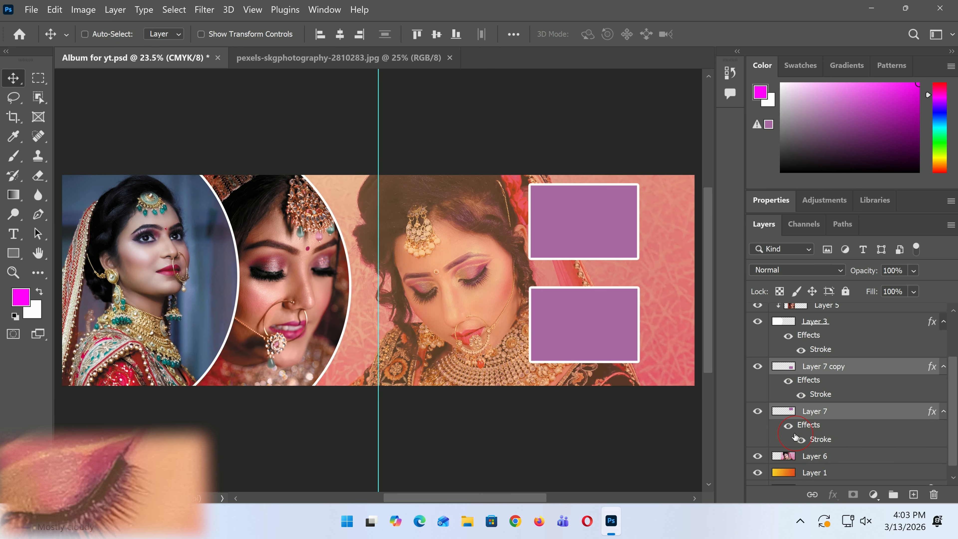
{"action": "key", "text": "ctrl+t"}
{"action": "left_click_drag", "start_coordinate": [474, 173], "coordinate": [476, 215]}
{"action": "key", "text": "Return"}
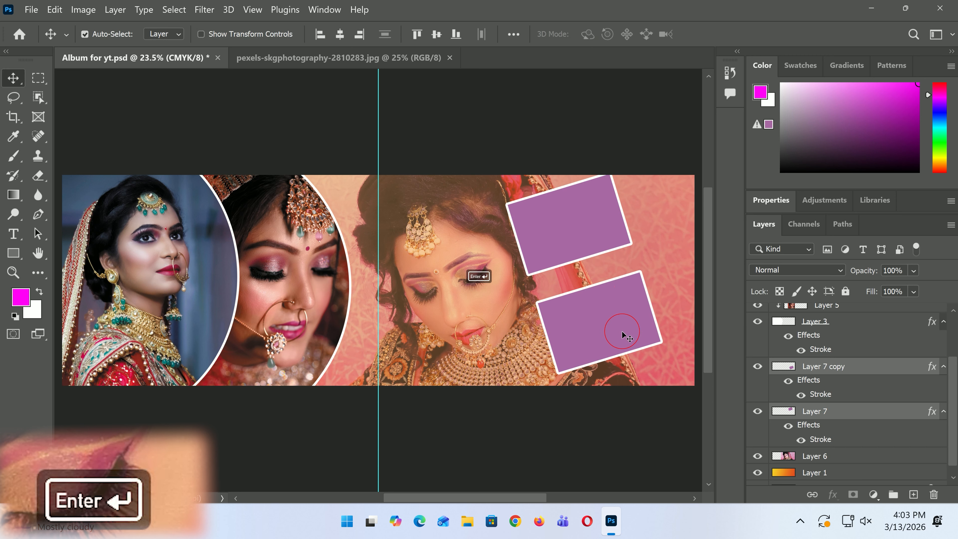
{"action": "left_click_drag", "start_coordinate": [567, 221], "coordinate": [575, 231]}
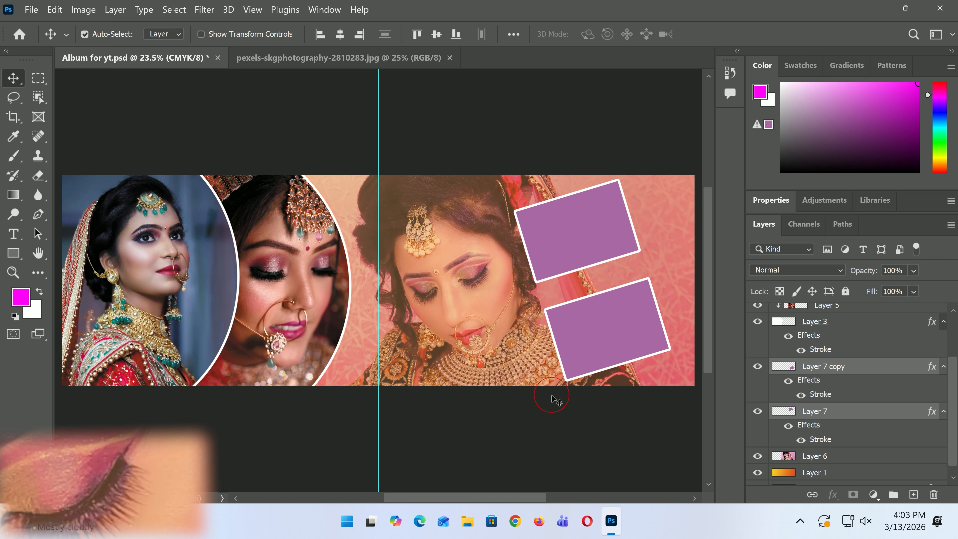
- Shift the lower tilted rectangle slightly right and up so the two frames sit staggered
{"action": "right_click", "coordinate": [599, 347]}
{"action": "left_click", "coordinate": [594, 339]}
{"action": "left_click_drag", "start_coordinate": [594, 339], "coordinate": [606, 332]}
{"action": "right_click", "coordinate": [553, 244]}
{"action": "left_click", "coordinate": [563, 254]}
{"action": "left_click_drag", "start_coordinate": [558, 246], "coordinate": [553, 245]}
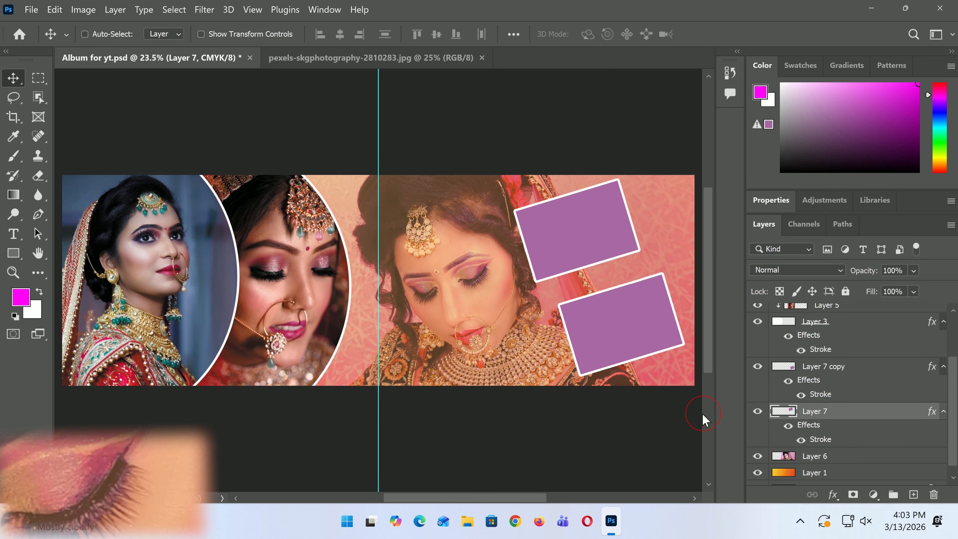
- Save the album document, close pexels-skgphotography-2810283.jpg and float the album in its own window
{"action": "key", "text": "ctrl+s"}
{"action": "left_click_drag", "start_coordinate": [368, 58], "coordinate": [373, 99]}
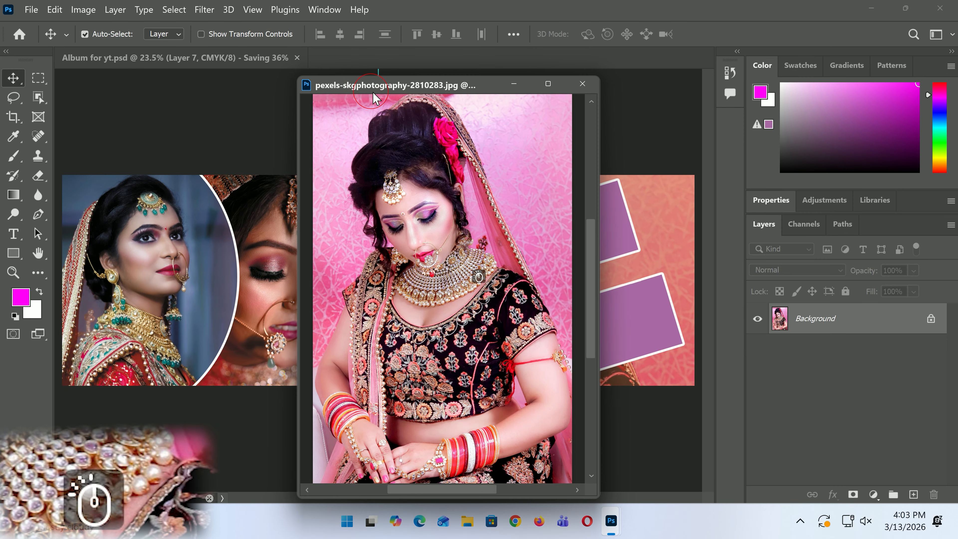
{"action": "left_click", "coordinate": [582, 83]}
{"action": "left_click_drag", "start_coordinate": [241, 68], "coordinate": [255, 79]}
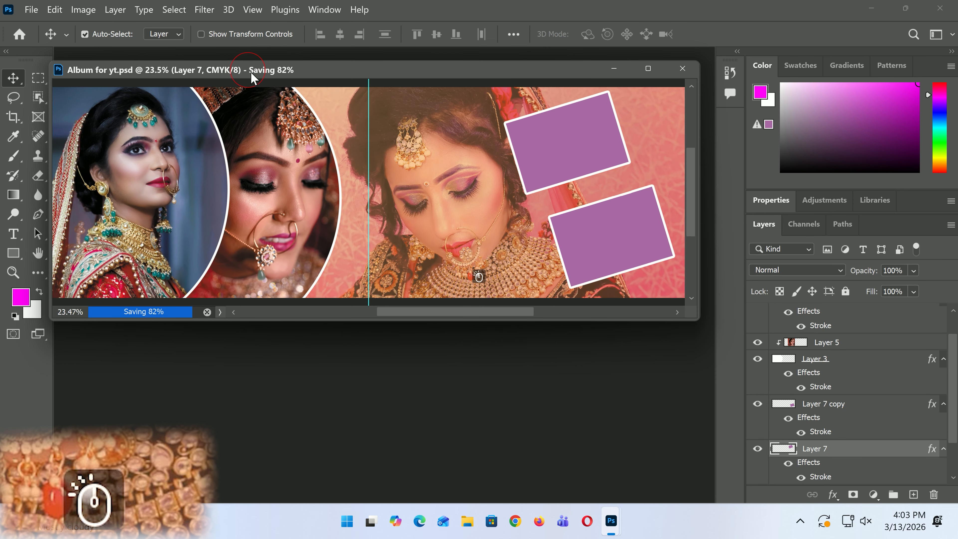
{"action": "double_click", "coordinate": [436, 368]}
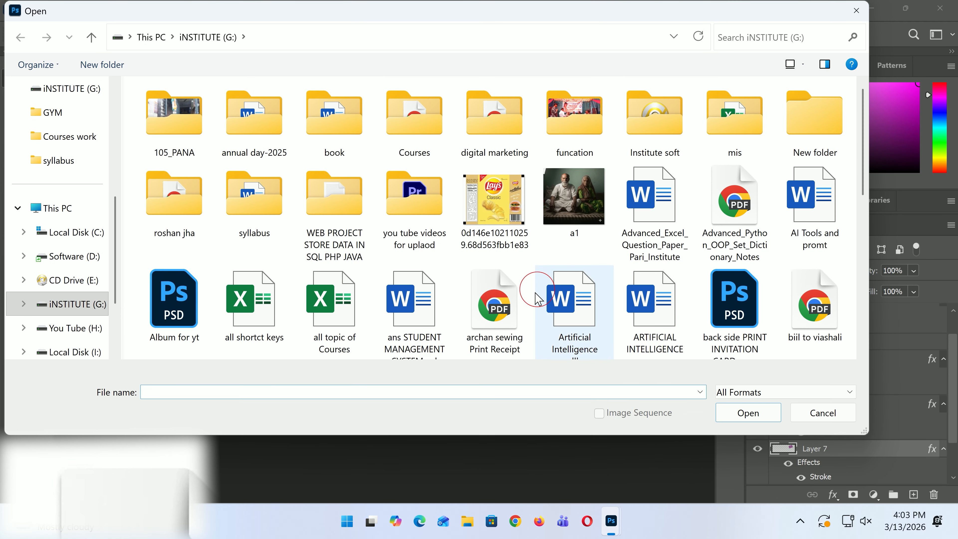
{"action": "key", "text": "Escape"}
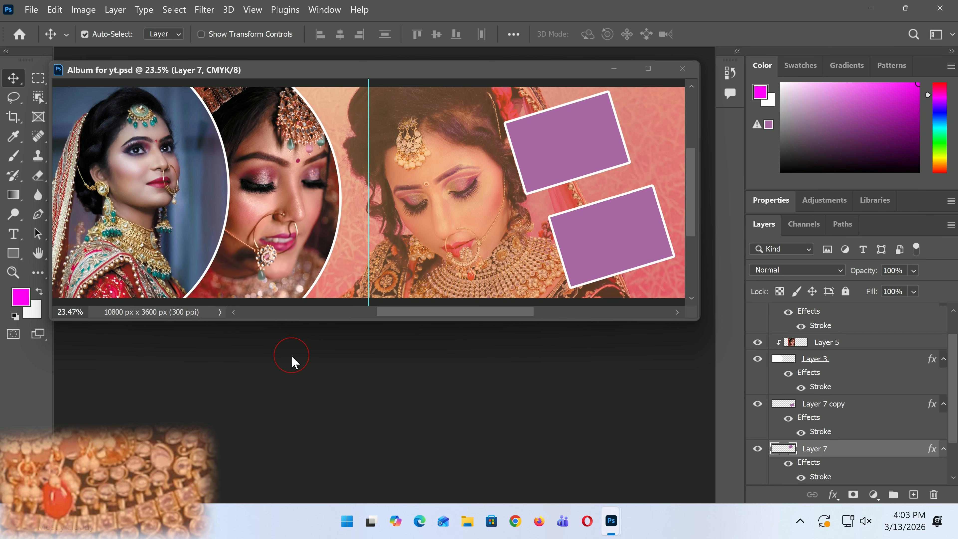
{"action": "left_click", "coordinate": [31, 10]}
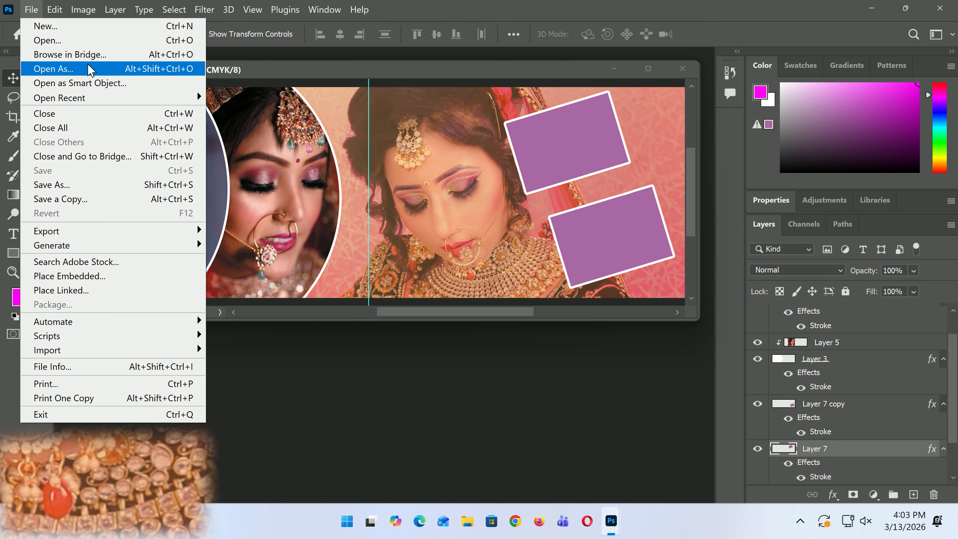
{"action": "left_click", "coordinate": [83, 39]}
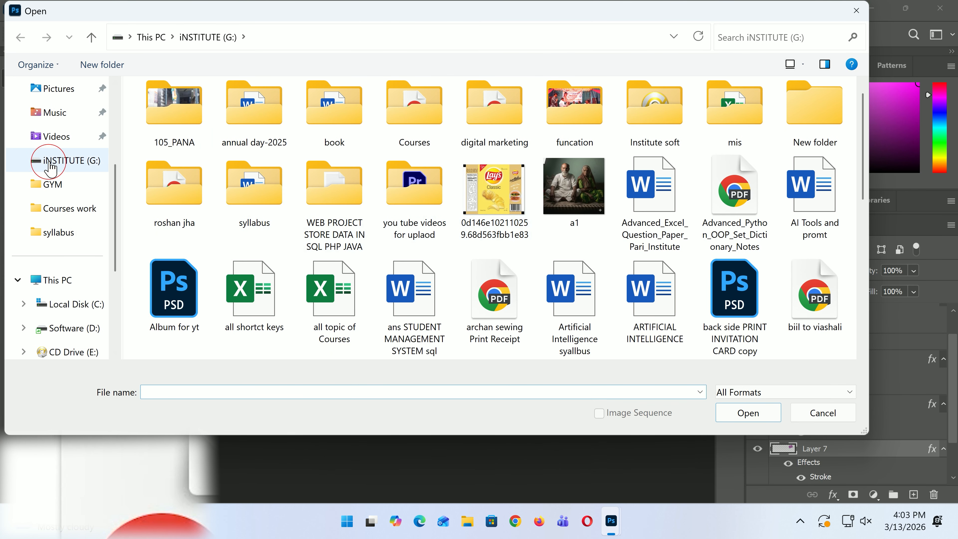
{"action": "scroll", "coordinate": [61, 227], "scroll_direction": "up", "scroll_amount": 3}
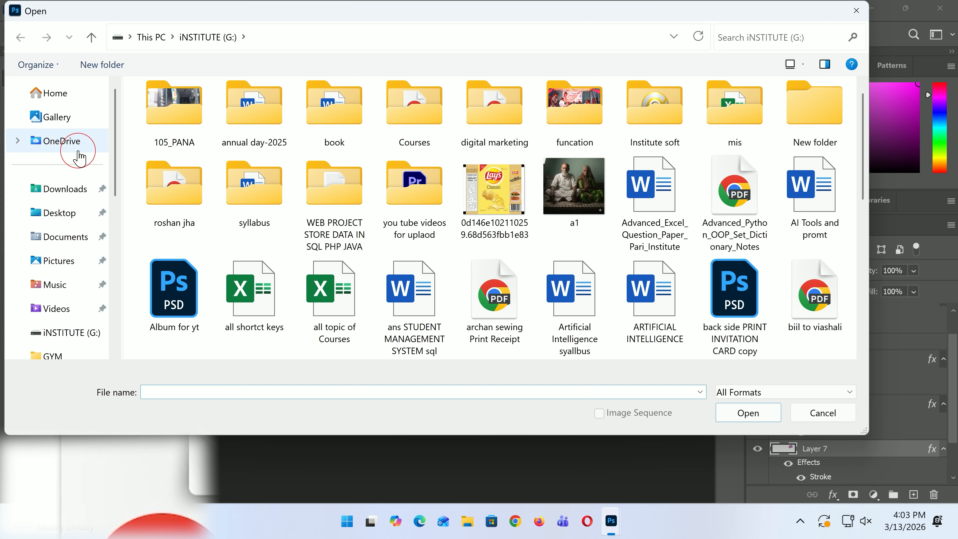
{"action": "left_click", "coordinate": [67, 191]}
{"action": "left_click", "coordinate": [696, 136]}
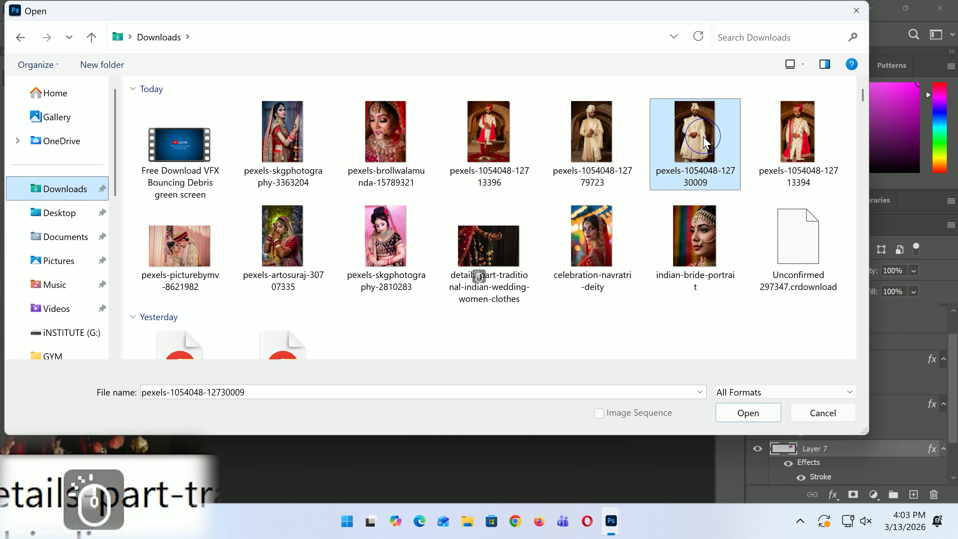
{"action": "left_click", "coordinate": [801, 136], "text": "ctrl"}
{"action": "left_click", "coordinate": [740, 412]}
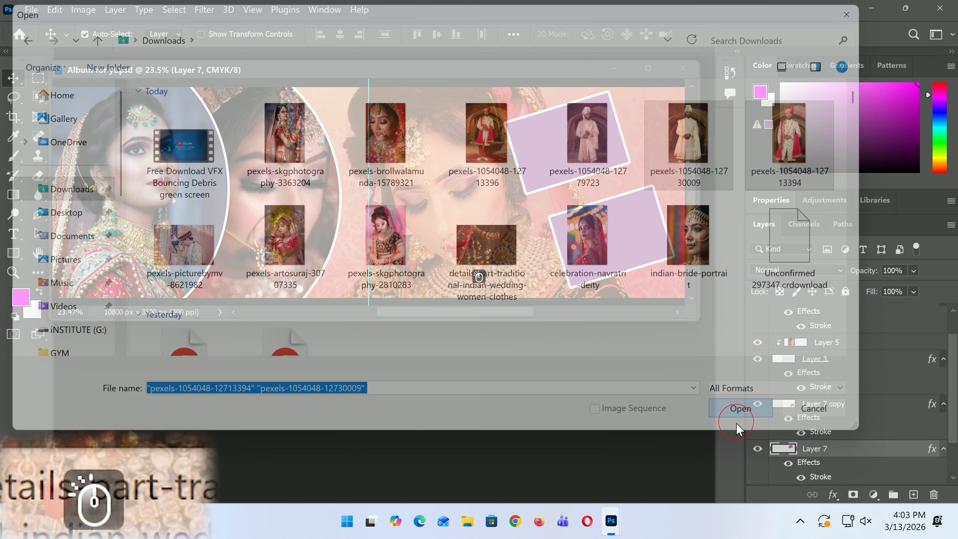
- Arrange the photo windows and copy the groom photo in the cream outfit into the album above Layer 7
{"action": "left_click_drag", "start_coordinate": [226, 120], "coordinate": [680, 185]}
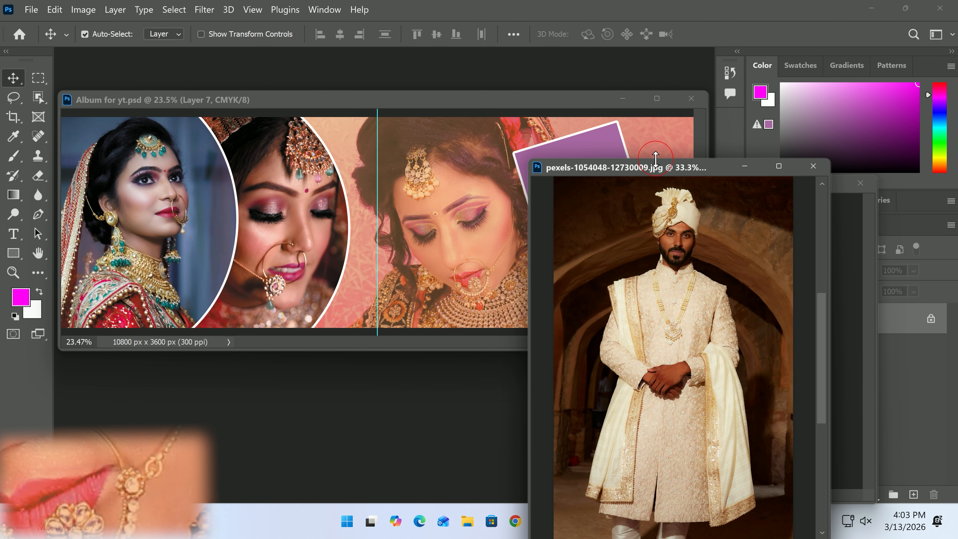
{"action": "left_click_drag", "start_coordinate": [656, 168], "coordinate": [349, 173]}
{"action": "key", "text": "v"}
{"action": "left_click_drag", "start_coordinate": [410, 328], "coordinate": [528, 212]}
{"action": "left_click_drag", "start_coordinate": [341, 304], "coordinate": [586, 187]}
{"action": "left_click_drag", "start_coordinate": [768, 189], "coordinate": [330, 232]}
{"action": "left_click", "coordinate": [589, 327]}
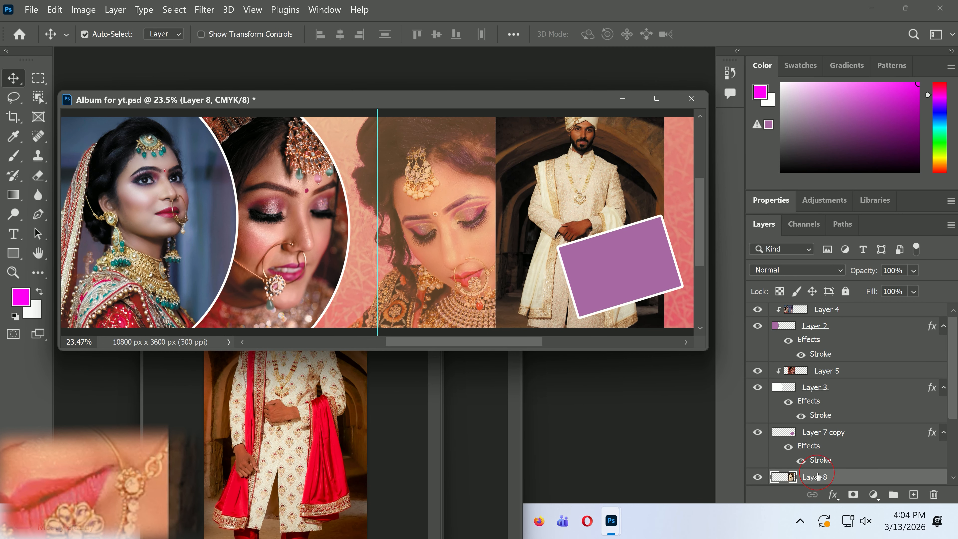
- Clip the Layer 8 groom photo to the upper tilted frame and move it down so his face fits inside
{"action": "scroll", "coordinate": [817, 477], "scroll_direction": "down", "scroll_amount": 3}
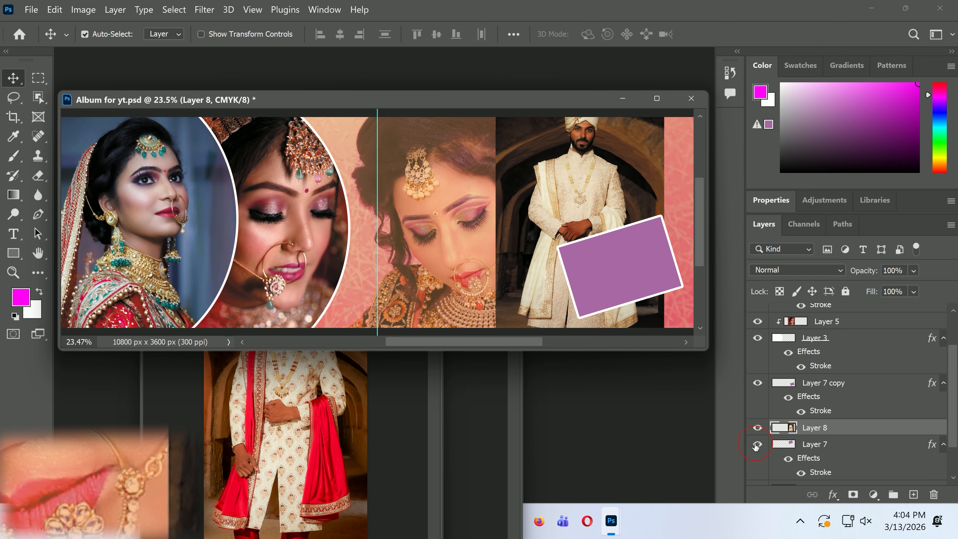
{"action": "left_click", "coordinate": [756, 445]}
{"action": "key", "text": "ctrl"}
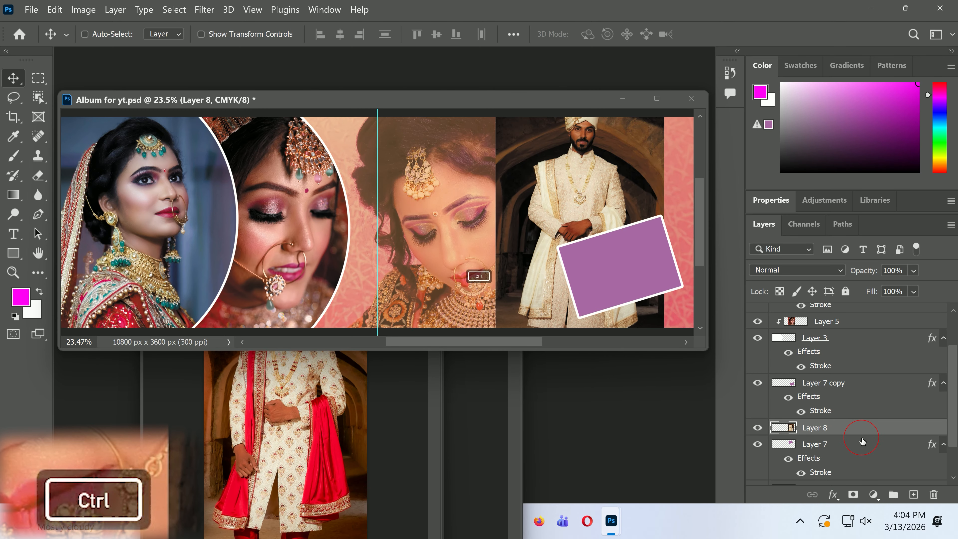
{"action": "key", "text": "ctrl+alt+g"}
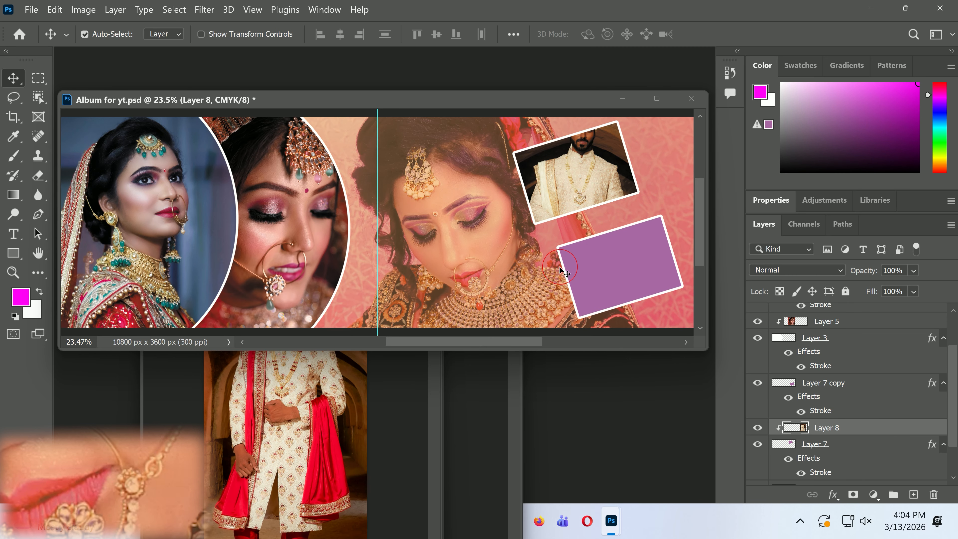
{"action": "key", "text": "c"}
{"action": "key", "text": "v"}
{"action": "left_click_drag", "start_coordinate": [562, 194], "coordinate": [564, 211]}
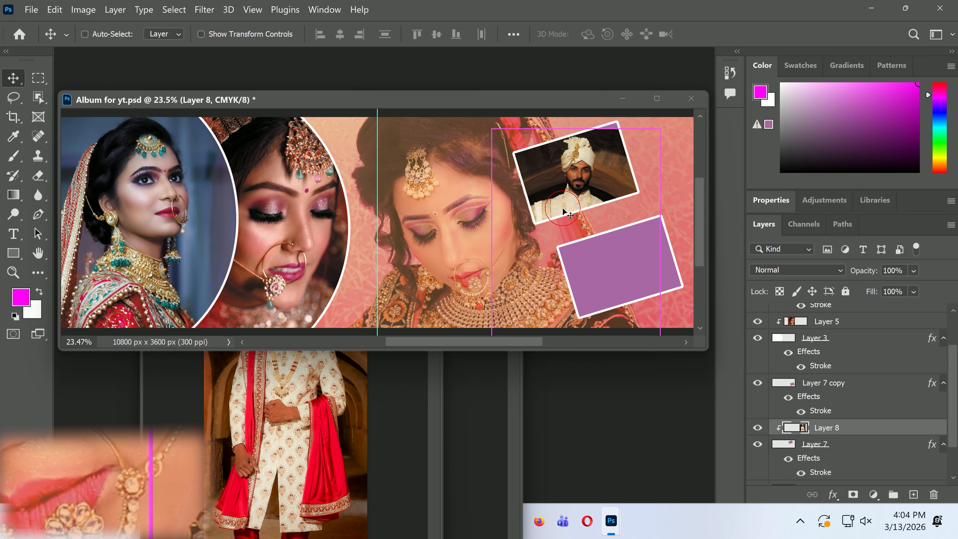
- Enlarge the clipped groom photo and recenter his face in the upper frame
{"action": "key", "text": "ctrl+t"}
{"action": "left_click_drag", "start_coordinate": [492, 128], "coordinate": [408, 102]}
{"action": "left_click_drag", "start_coordinate": [560, 179], "coordinate": [555, 223]}
- Open the couple photo pexels-picturebymv-8621982 in its own window and close pexels-1054048-12713394.jpg
{"action": "key", "text": "ctrl+o"}
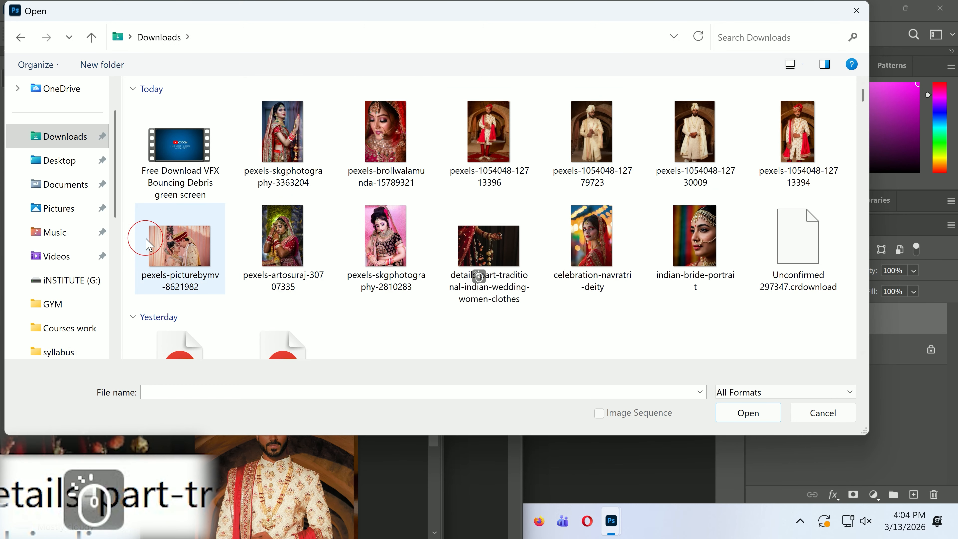
{"action": "left_click", "coordinate": [138, 240]}
{"action": "left_click", "coordinate": [718, 413]}
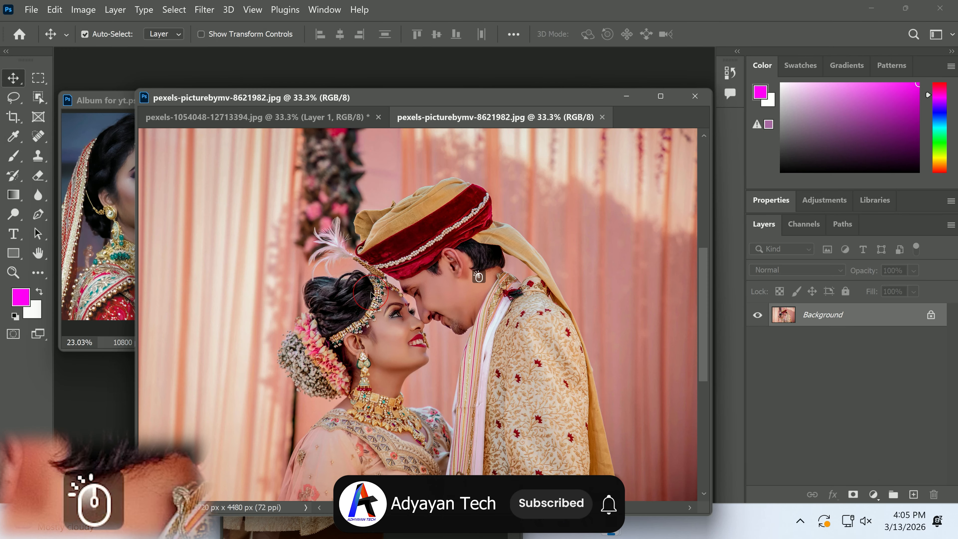
{"action": "left_click_drag", "start_coordinate": [415, 117], "coordinate": [484, 153]}
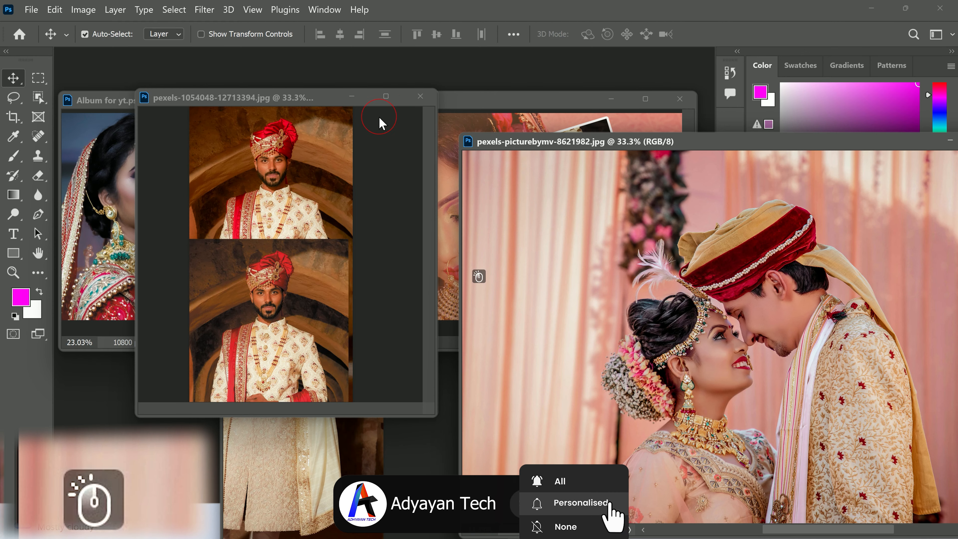
{"action": "left_click", "coordinate": [420, 96]}
{"action": "left_click", "coordinate": [597, 223]}
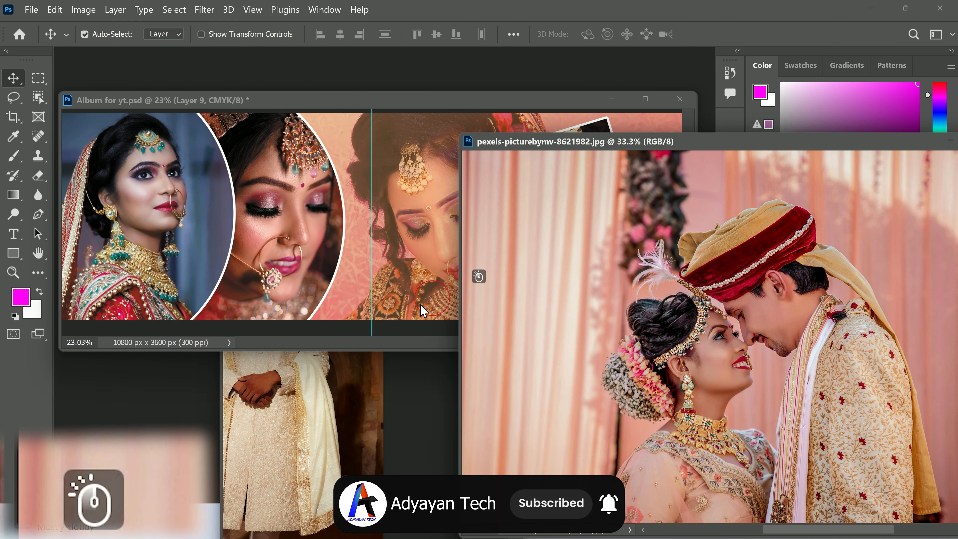
- Move the couple photo's window below the album and copy the photo into the banner over the lower frame
{"action": "left_click_drag", "start_coordinate": [588, 142], "coordinate": [480, 391]}
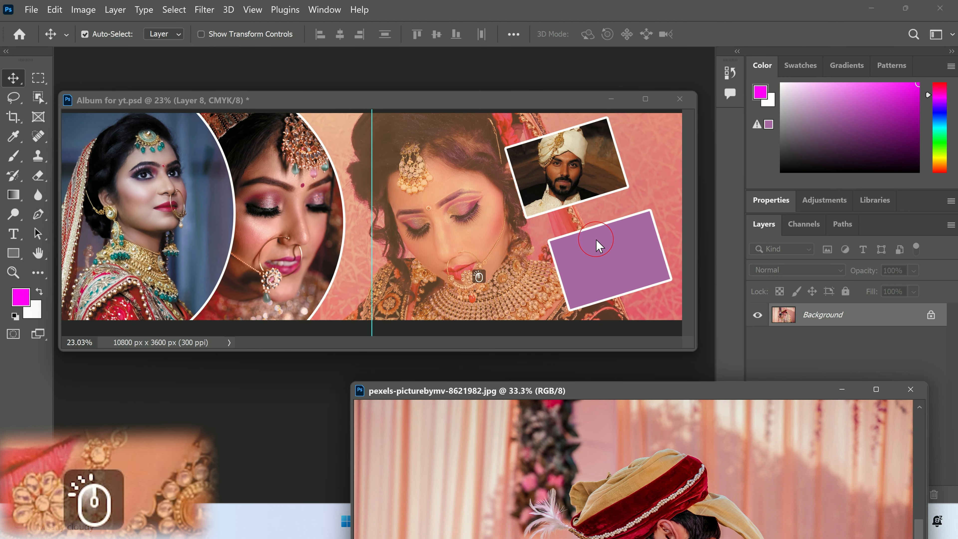
{"action": "left_click_drag", "start_coordinate": [649, 397], "coordinate": [411, 397]}
{"action": "left_click_drag", "start_coordinate": [444, 510], "coordinate": [605, 277]}
- Move Layer 9 directly above Layer 7 copy and clip it to the lower tilted frame
{"action": "scroll", "coordinate": [889, 472], "scroll_direction": "down", "scroll_amount": 2}
{"action": "scroll", "coordinate": [868, 460], "scroll_direction": "down", "scroll_amount": 2}
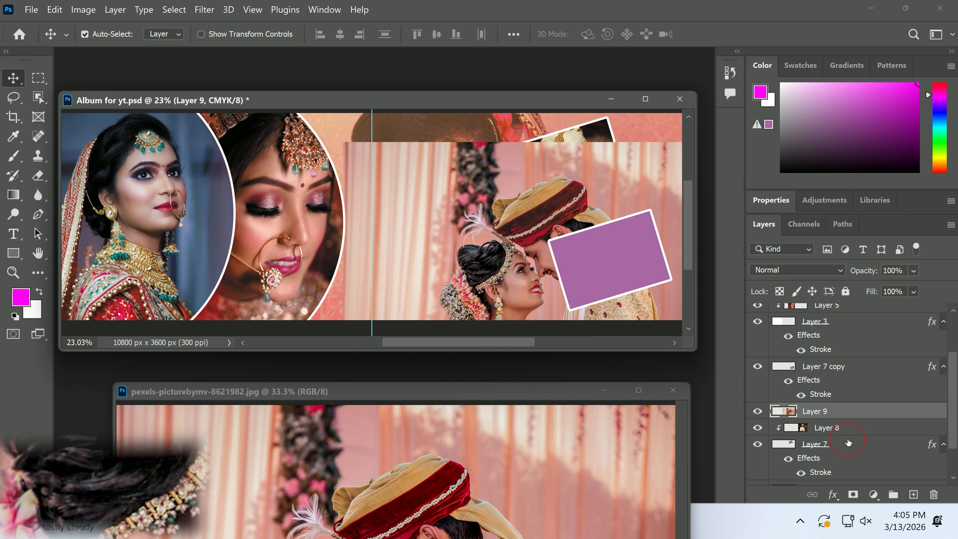
{"action": "left_click_drag", "start_coordinate": [844, 421], "coordinate": [838, 365]}
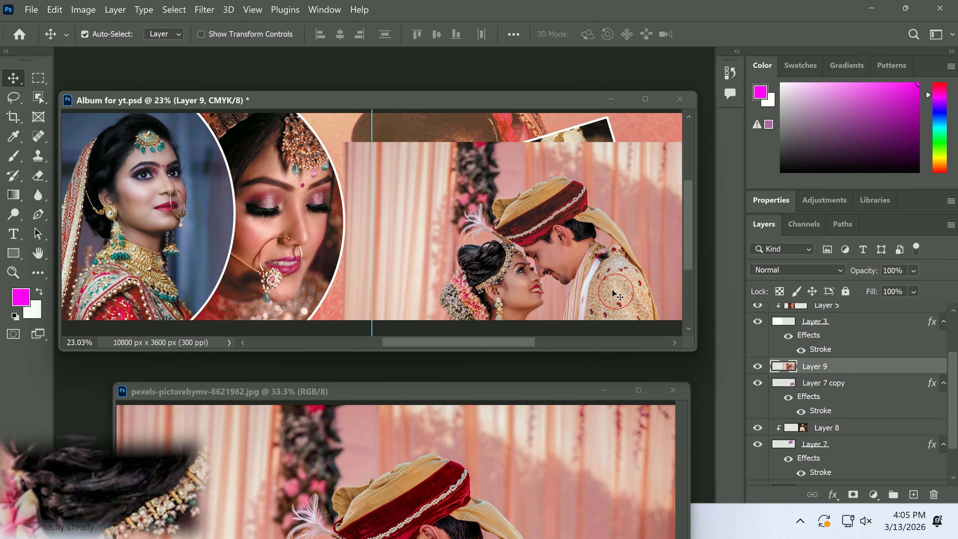
{"action": "key", "text": "ctrl"}
{"action": "key", "text": "ctrl+alt+g"}
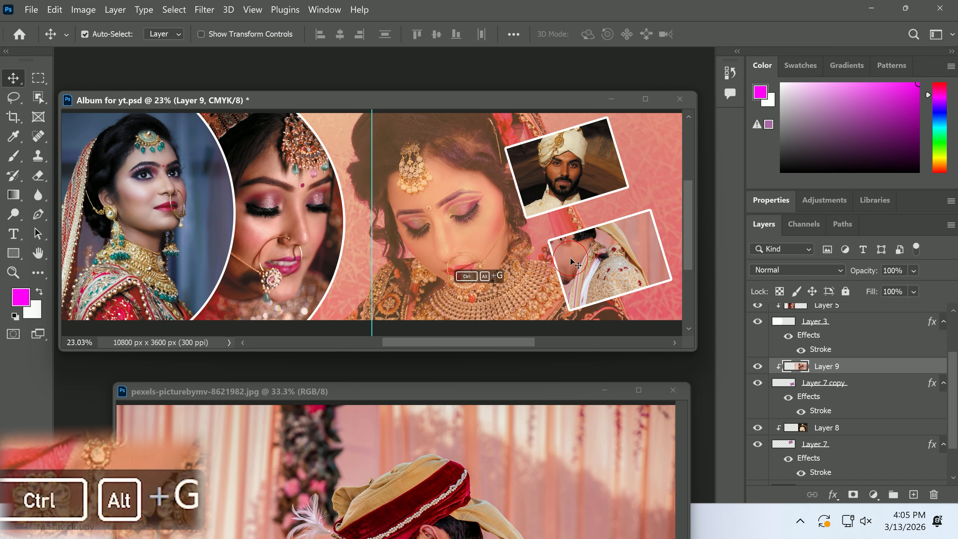
- Scale the clipped couple photo to about 51.55%, position both faces inside the lower frame, and close the photo's source file
{"action": "key", "text": "v"}
{"action": "left_click_drag", "start_coordinate": [588, 277], "coordinate": [635, 274]}
{"action": "key", "text": "ctrl+t"}
{"action": "key", "text": "ctrl+0"}
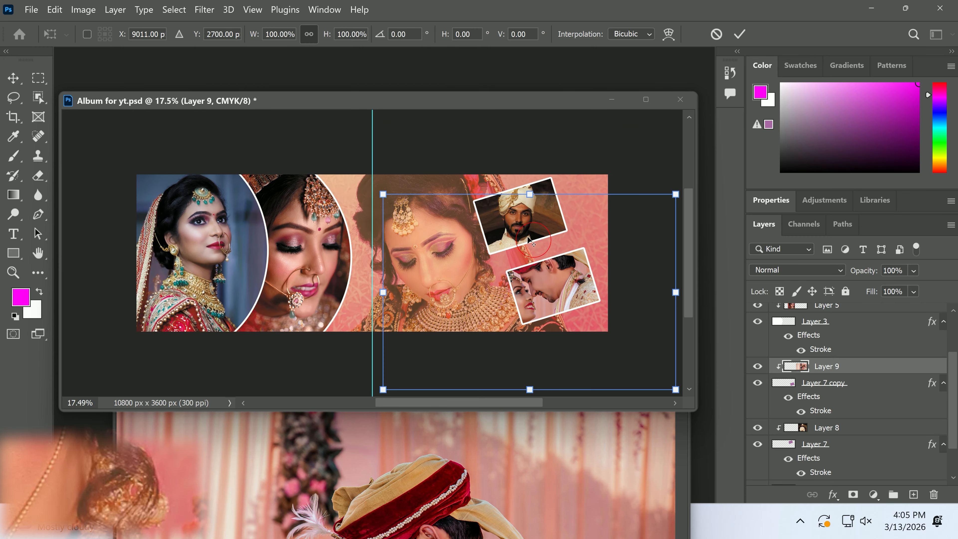
{"action": "left_click_drag", "start_coordinate": [379, 193], "coordinate": [435, 249]}
{"action": "left_click_drag", "start_coordinate": [555, 304], "coordinate": [578, 305]}
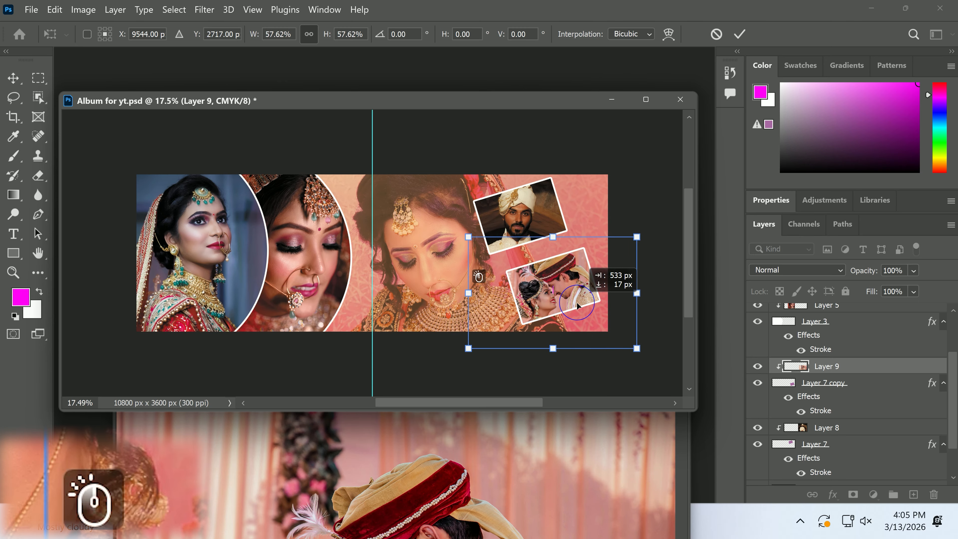
{"action": "left_click_drag", "start_coordinate": [642, 238], "coordinate": [633, 245]}
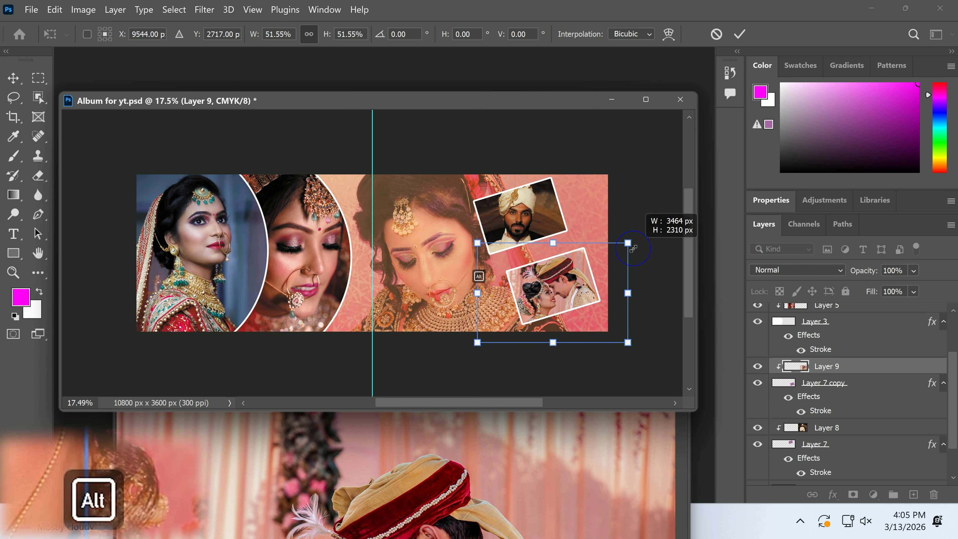
{"action": "key", "text": "Return"}
{"action": "key", "text": "ctrl+0"}
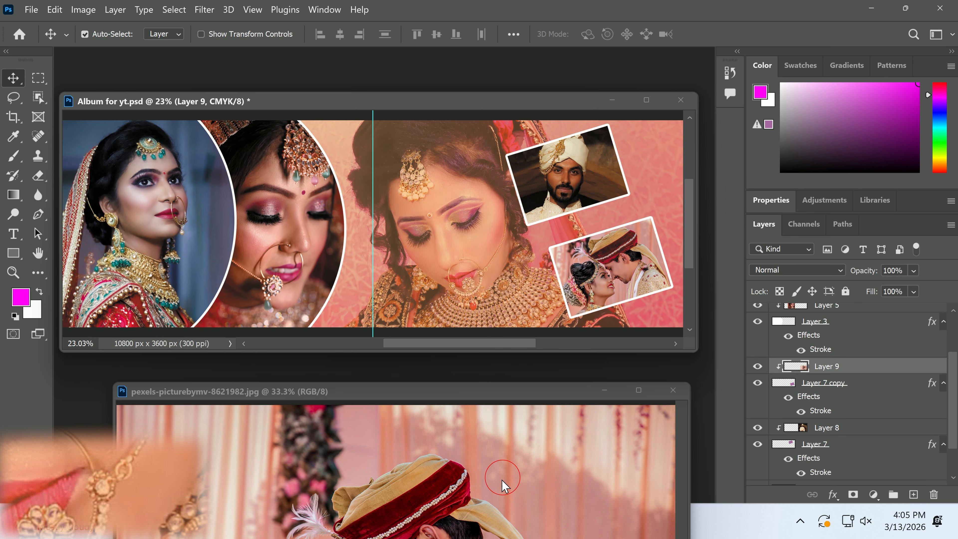
{"action": "left_click", "coordinate": [507, 475]}
{"action": "left_click", "coordinate": [673, 391]}
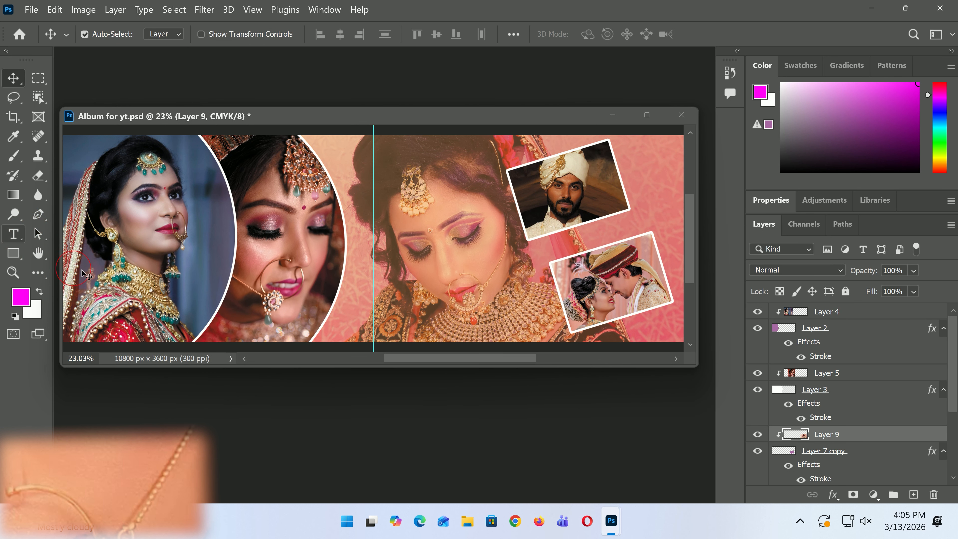
- Start a text layer over the faded bride's lower part and set its font to Times New Roman Bold
{"action": "left_click", "coordinate": [19, 233]}
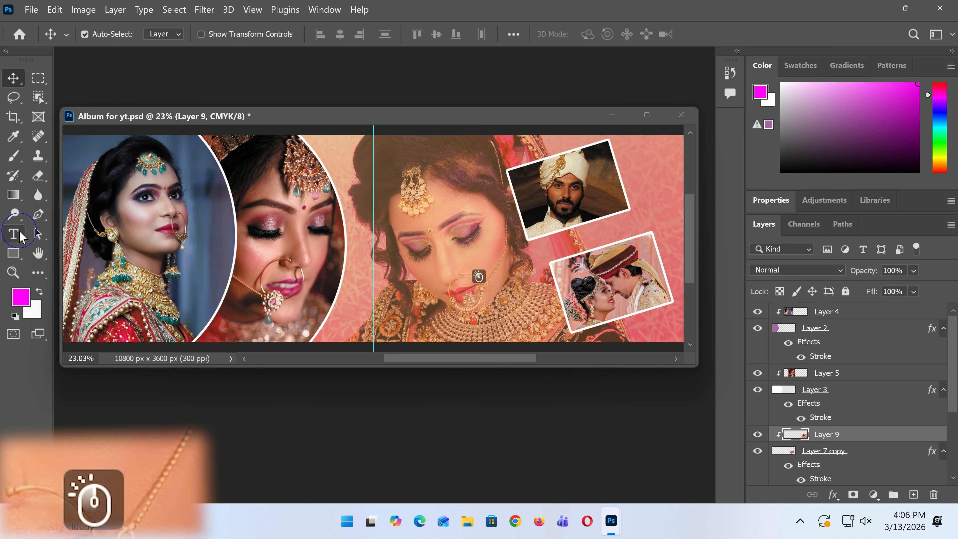
{"action": "left_click", "coordinate": [376, 318]}
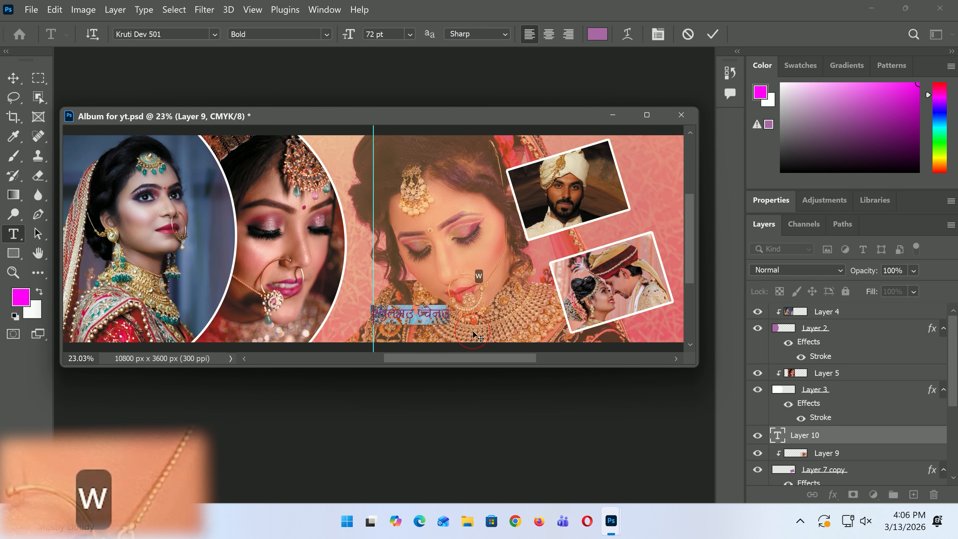
{"action": "key", "text": "ctrl+a"}
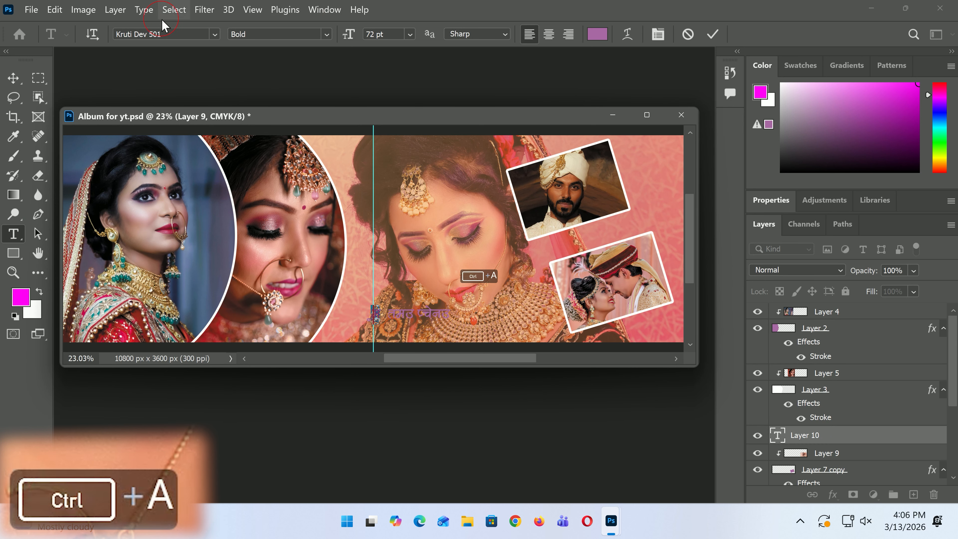
{"action": "left_click", "coordinate": [170, 32]}
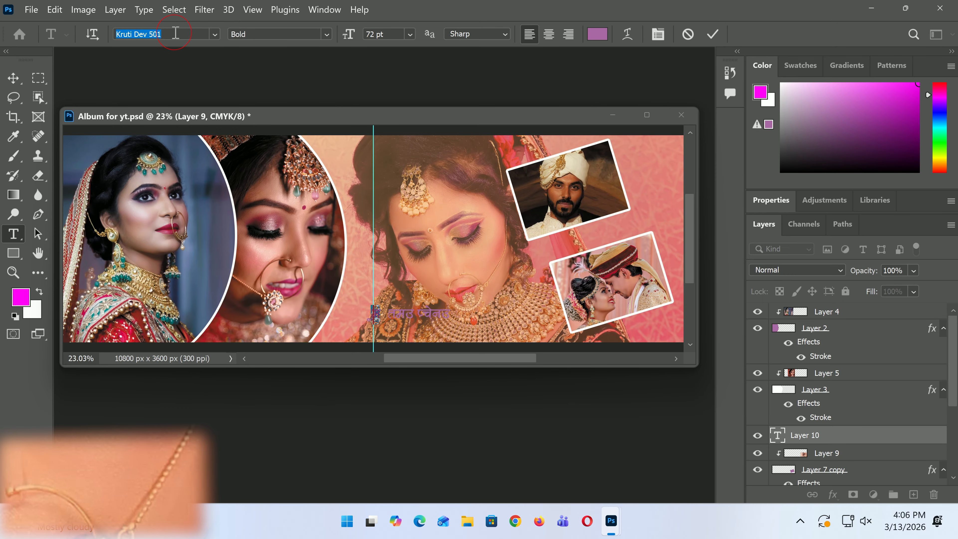
{"action": "type", "text": "cli"}
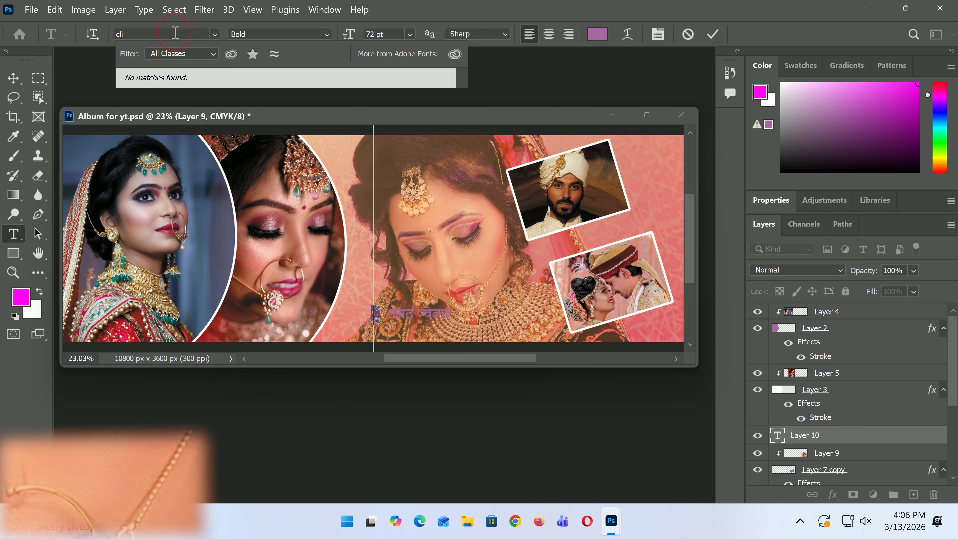
{"action": "key", "text": "BackSpace"}
{"action": "key", "text": "BackSpace"}
{"action": "key", "text": "BackSpace"}
{"action": "type", "text": "tim"}
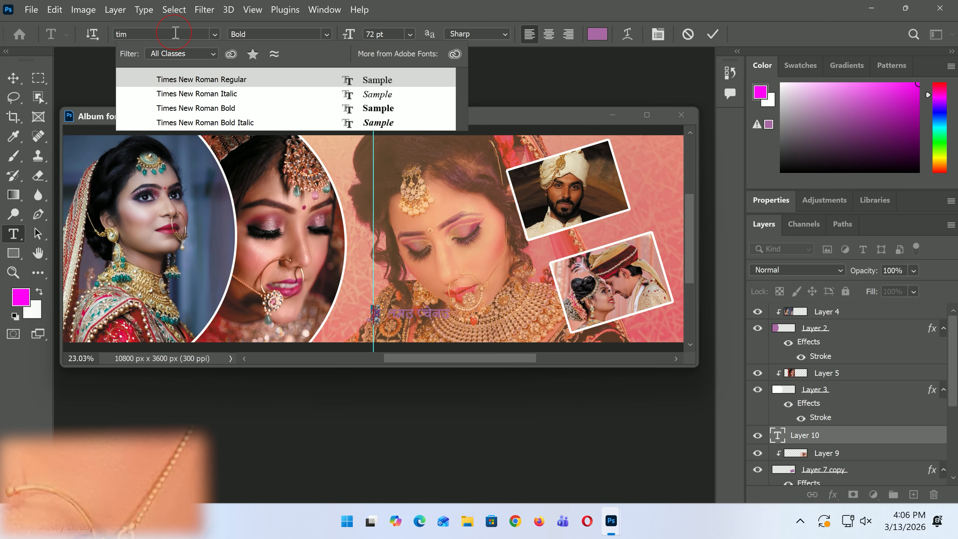
{"action": "left_click", "coordinate": [194, 110]}
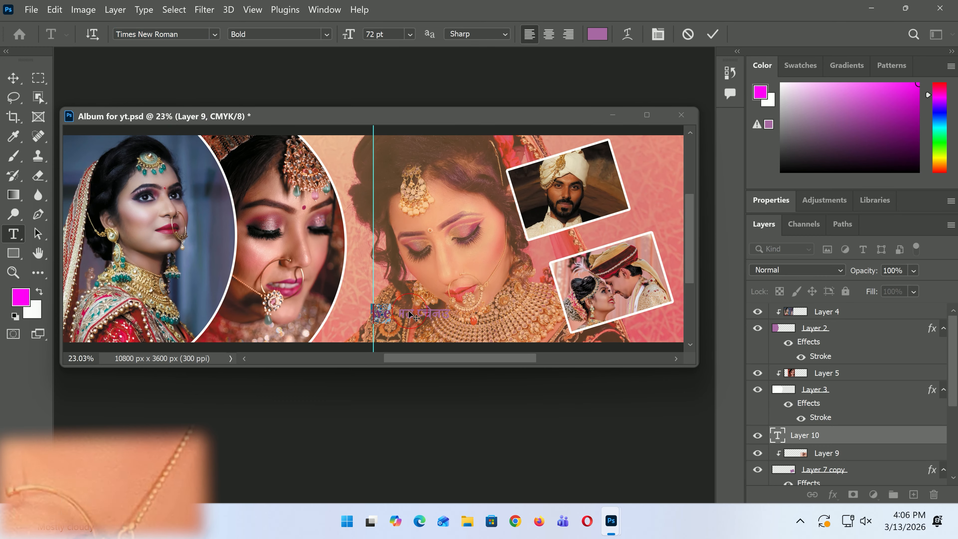
- Enter "Wedding" in the new text layer and delete the leftover placeholder characters after it
{"action": "type", "text": "Wedding"}
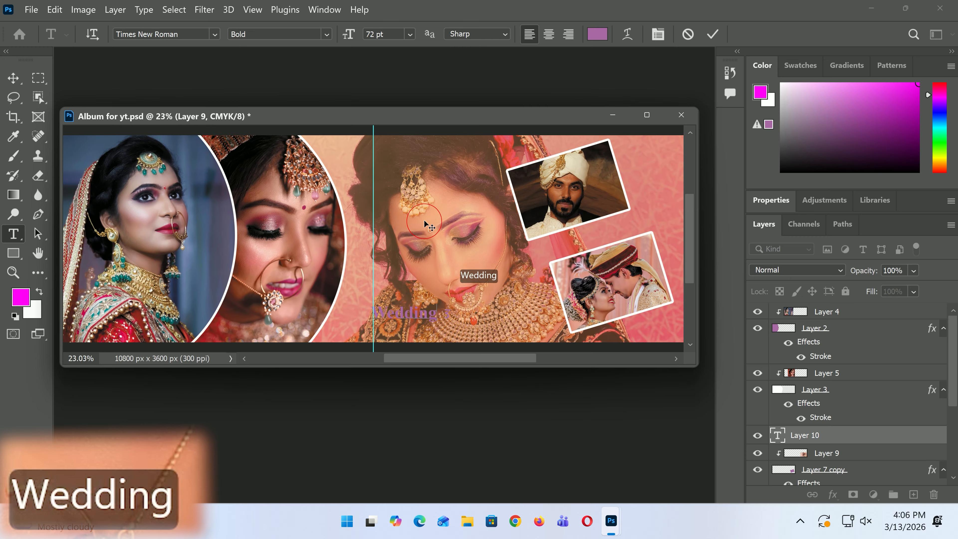
{"action": "left_click", "coordinate": [22, 72]}
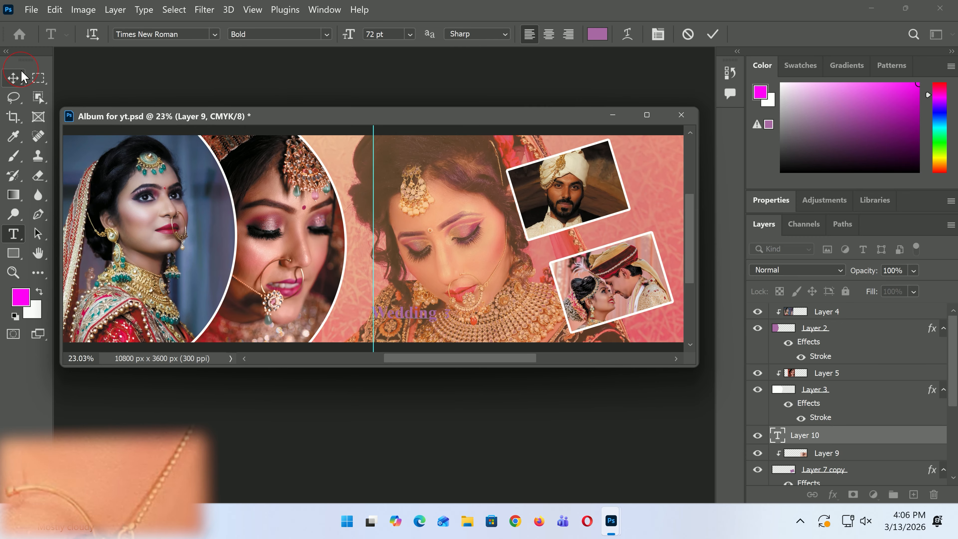
{"action": "key", "text": "Delete"}
{"action": "key", "text": "Delete"}
{"action": "key", "text": "Delete"}
{"action": "key", "text": "Delete"}
{"action": "key", "text": "Delete"}
{"action": "key", "text": "Delete"}
{"action": "key", "text": "Delete"}
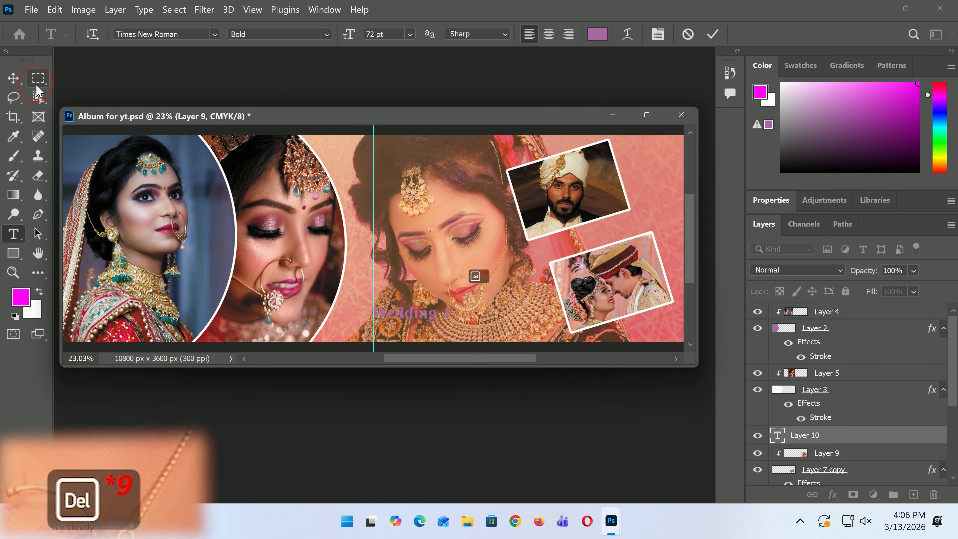
- Set the color of the whole Wedding text to white (#ffffff)
{"action": "key", "text": "ctrl+a"}
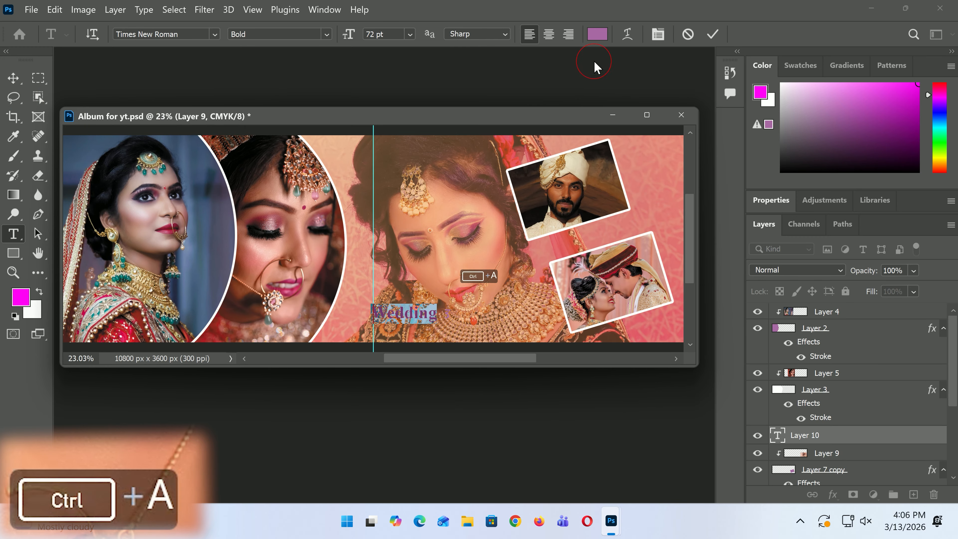
{"action": "left_click", "coordinate": [595, 37]}
{"action": "left_click_drag", "start_coordinate": [594, 233], "coordinate": [530, 141]}
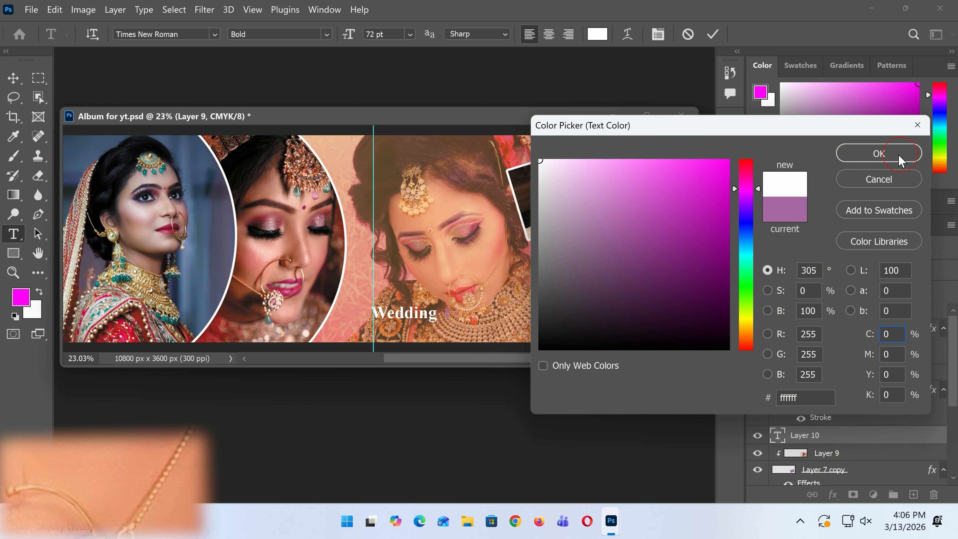
{"action": "left_click", "coordinate": [908, 154]}
- Extend the text to "Wedding....." and set its font to Amsterdam Handwriting
{"action": "key", "text": "Right"}
{"action": "type", "text": "."}
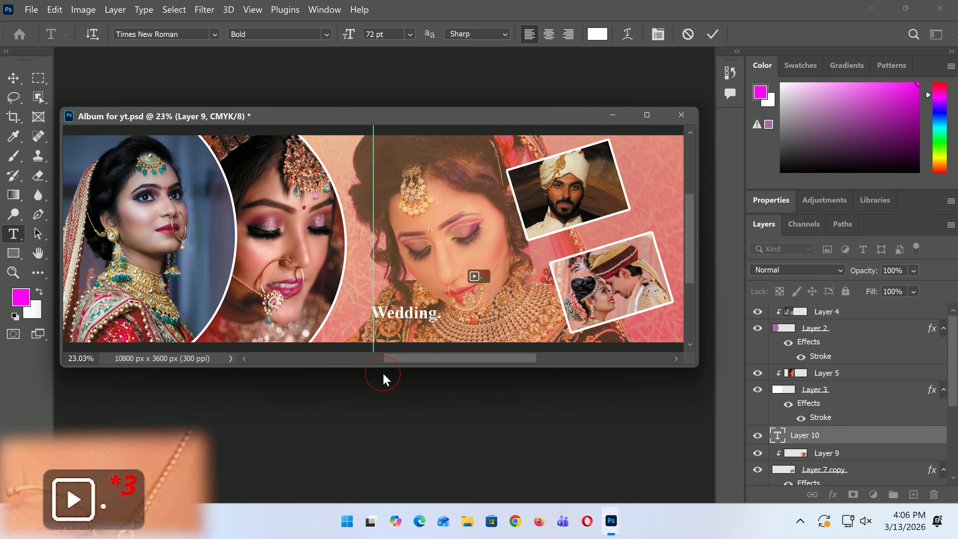
{"action": "key", "text": "ctrl+a"}
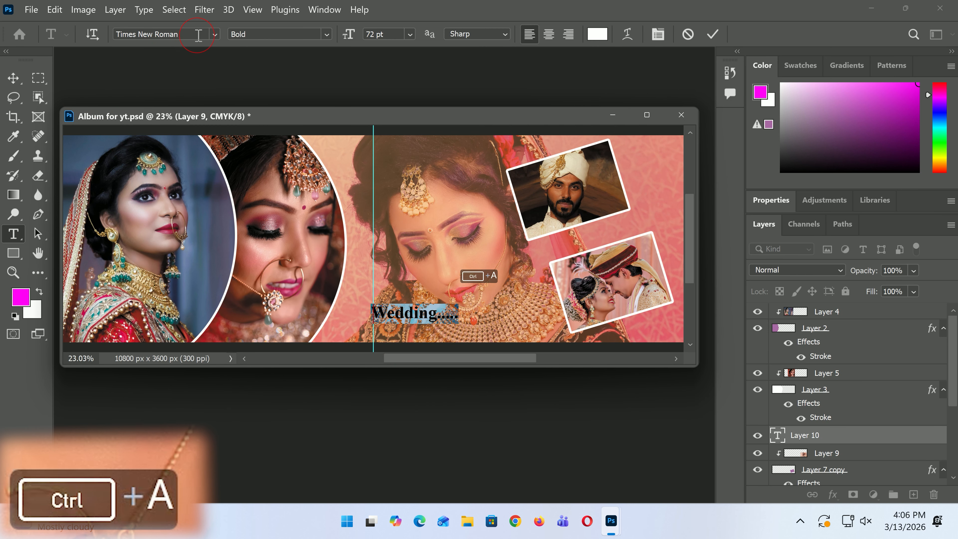
{"action": "left_click", "coordinate": [209, 34]}
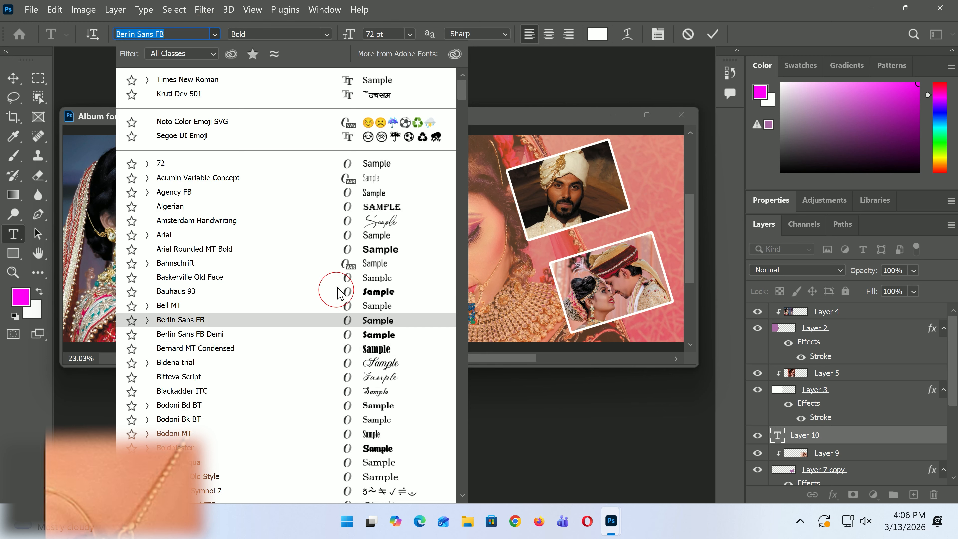
{"action": "left_click", "coordinate": [360, 220]}
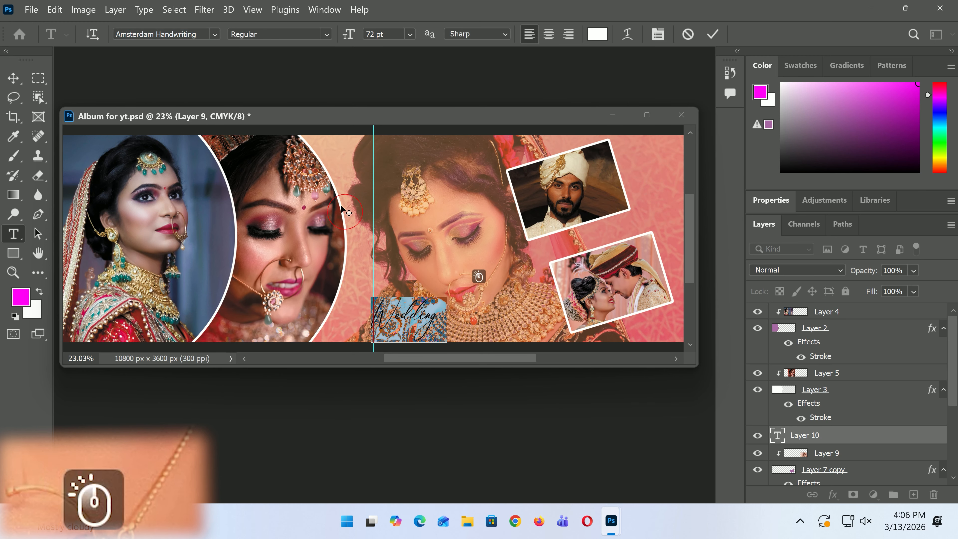
{"action": "left_click", "coordinate": [13, 79]}
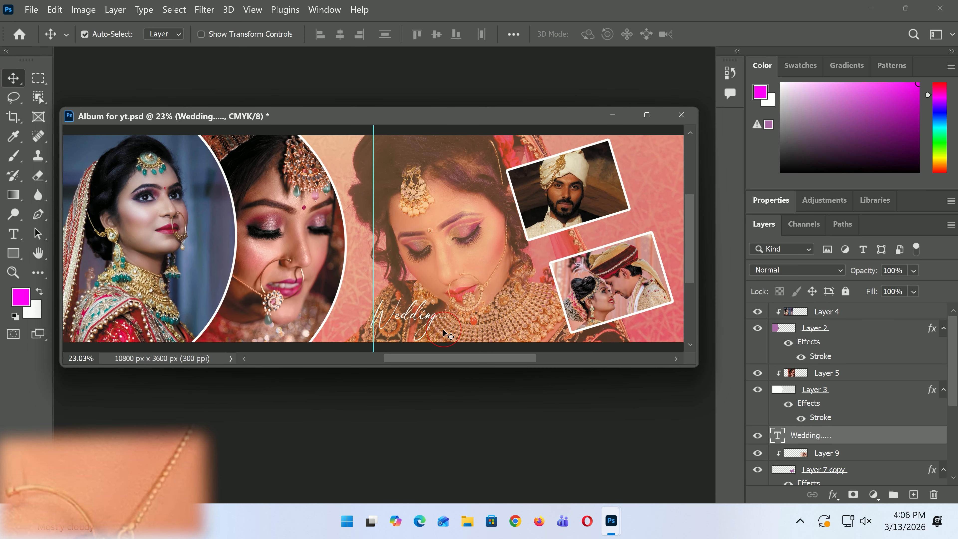
- Scale the Wedding text to about 133% width and 86% height, placing it across the guide along the banner's lower edge
{"action": "key", "text": "ctrl+t"}
{"action": "left_click_drag", "start_coordinate": [447, 341], "coordinate": [466, 333]}
{"action": "left_click_drag", "start_coordinate": [409, 310], "coordinate": [388, 299]}
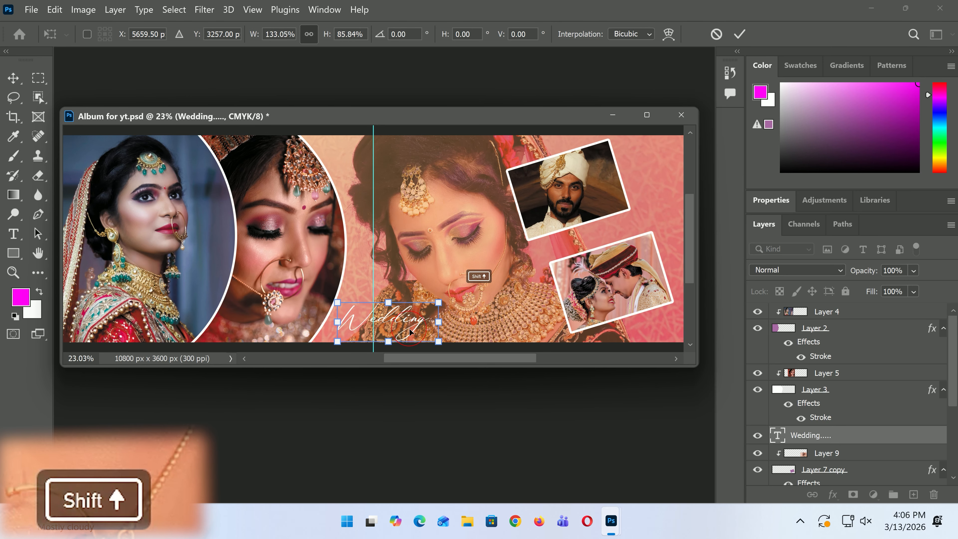
{"action": "key", "text": "Return"}
- Give the Wedding text layer a white outside stroke of 13 px and an outer glow
{"action": "left_click", "coordinate": [832, 495]}
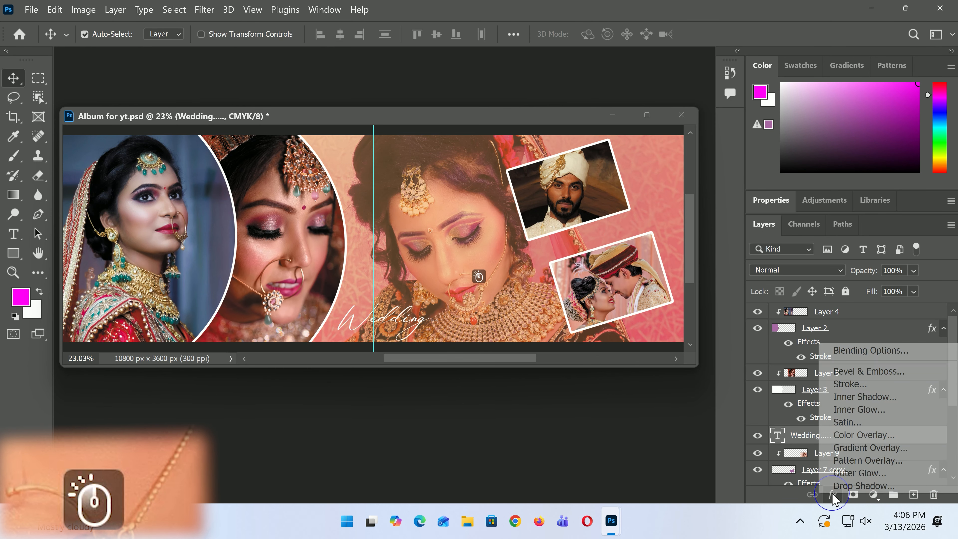
{"action": "left_click", "coordinate": [867, 388]}
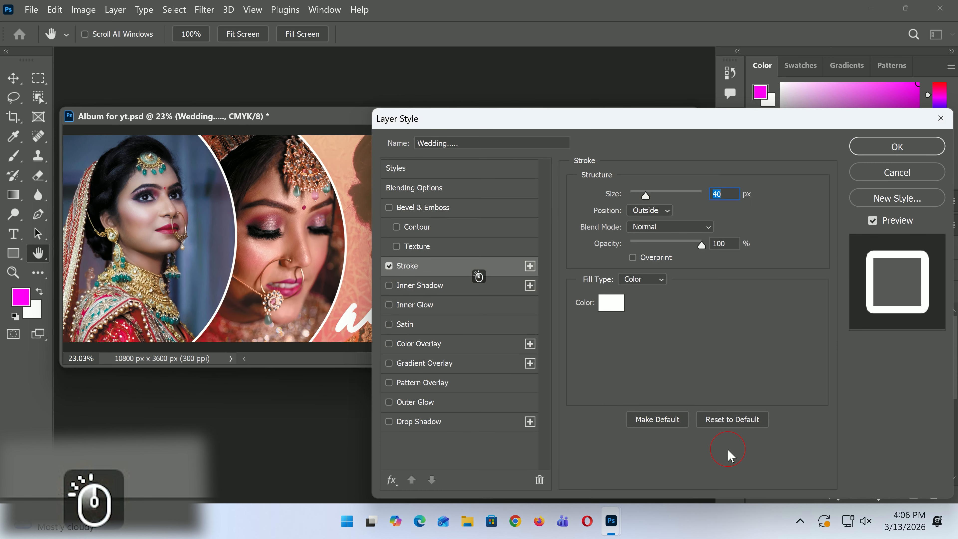
{"action": "key", "text": "Down"}
{"action": "key", "text": "Down"}
{"action": "key", "text": "Down"}
{"action": "key", "text": "Down"}
{"action": "key", "text": "Down"}
{"action": "key", "text": "Down"}
{"action": "key", "text": "Down"}
{"action": "key", "text": "Down"}
{"action": "key", "text": "Down"}
{"action": "key", "text": "Down"}
{"action": "key", "text": "Down"}
{"action": "key", "text": "Down"}
{"action": "key", "text": "Down"}
{"action": "key", "text": "Down"}
{"action": "key", "text": "Down"}
{"action": "key", "text": "Down"}
{"action": "key", "text": "Down"}
{"action": "key", "text": "Down"}
{"action": "key", "text": "Down"}
{"action": "key", "text": "Down"}
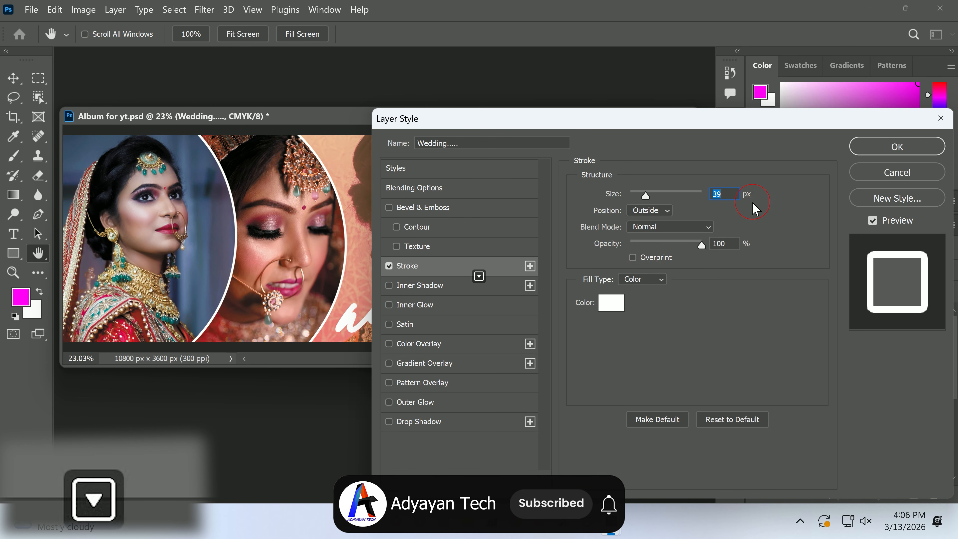
{"action": "key", "text": "Down"}
{"action": "key", "text": "Down"}
{"action": "key", "text": "Down"}
{"action": "key", "text": "Down"}
{"action": "key", "text": "Down"}
{"action": "key", "text": "Down"}
{"action": "key", "text": "Down"}
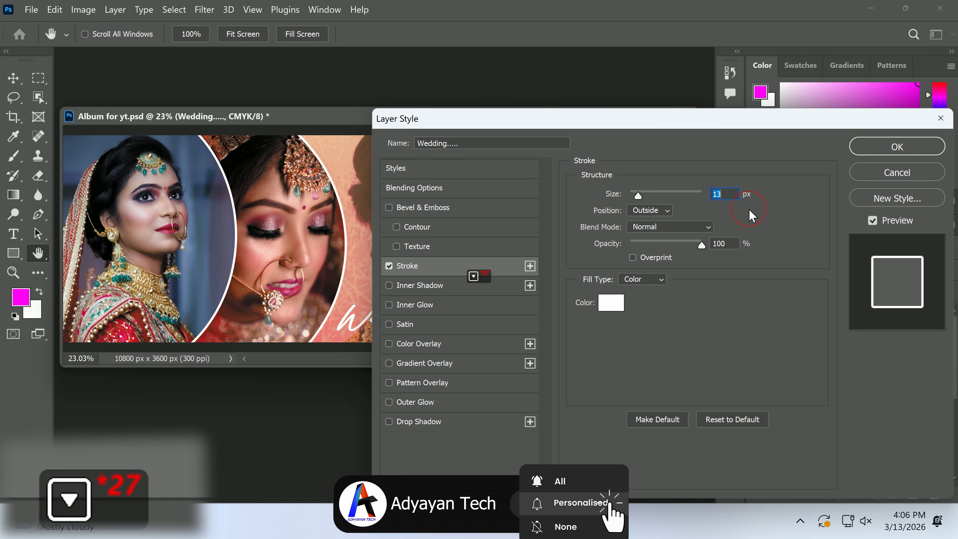
{"action": "left_click", "coordinate": [892, 162]}
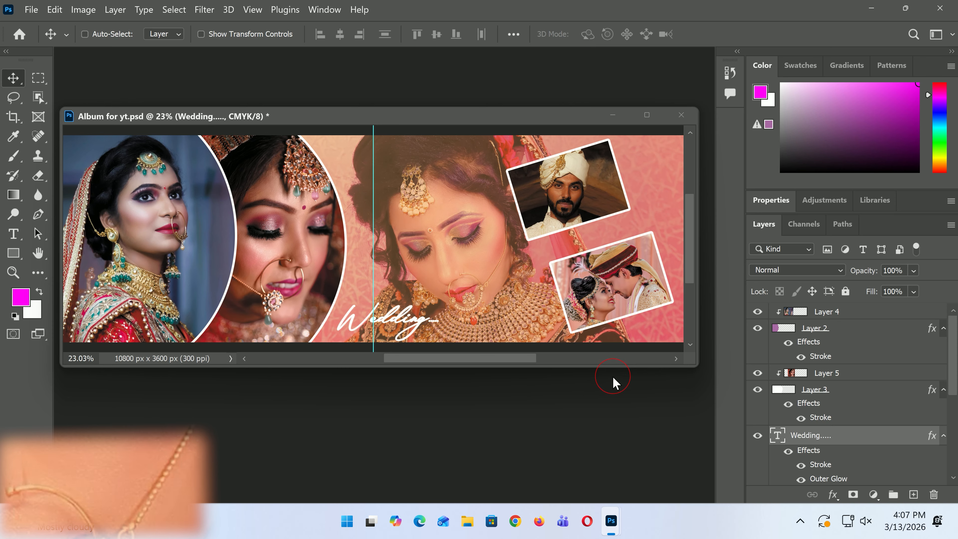
- Save the album document Album for yt.psd
{"action": "key", "text": "ctrl+s"}
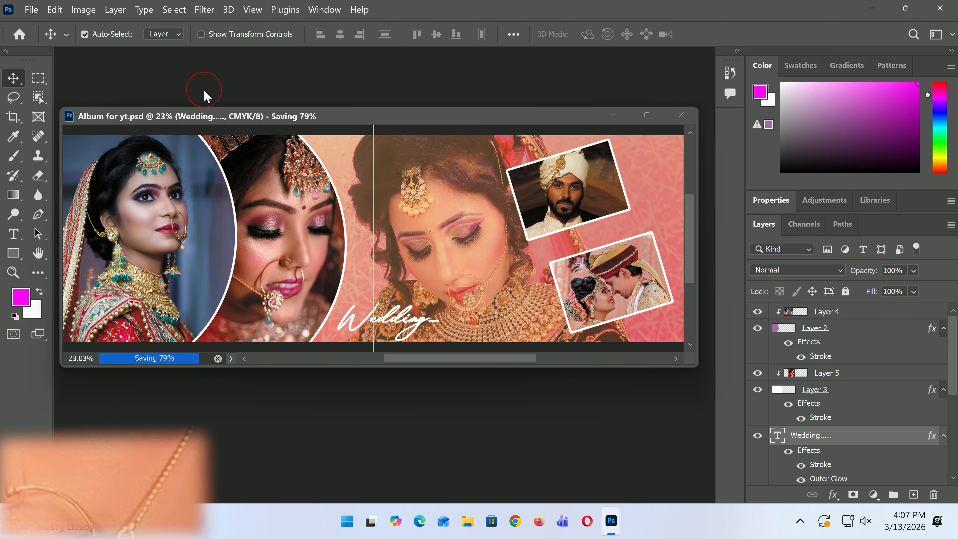
{"action": "left_click", "coordinate": [806, 520]}
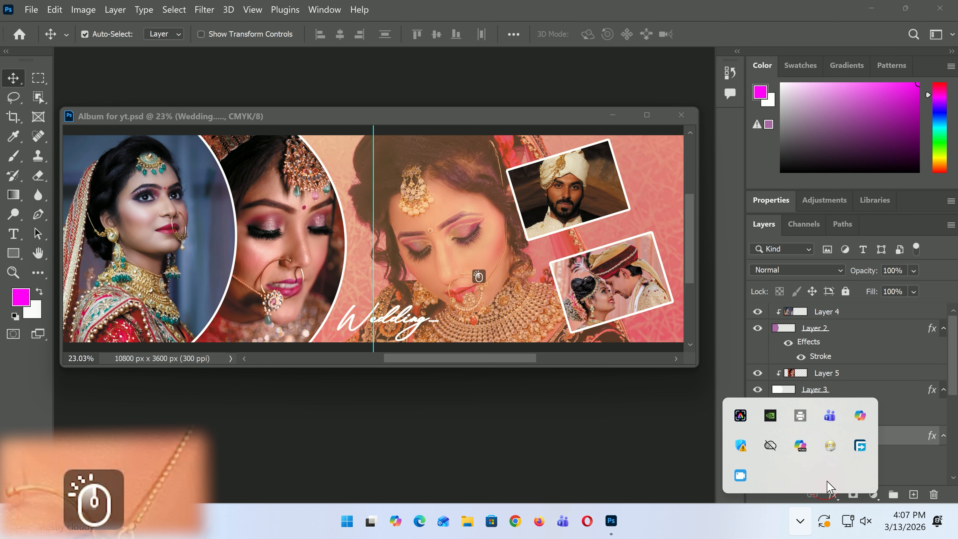